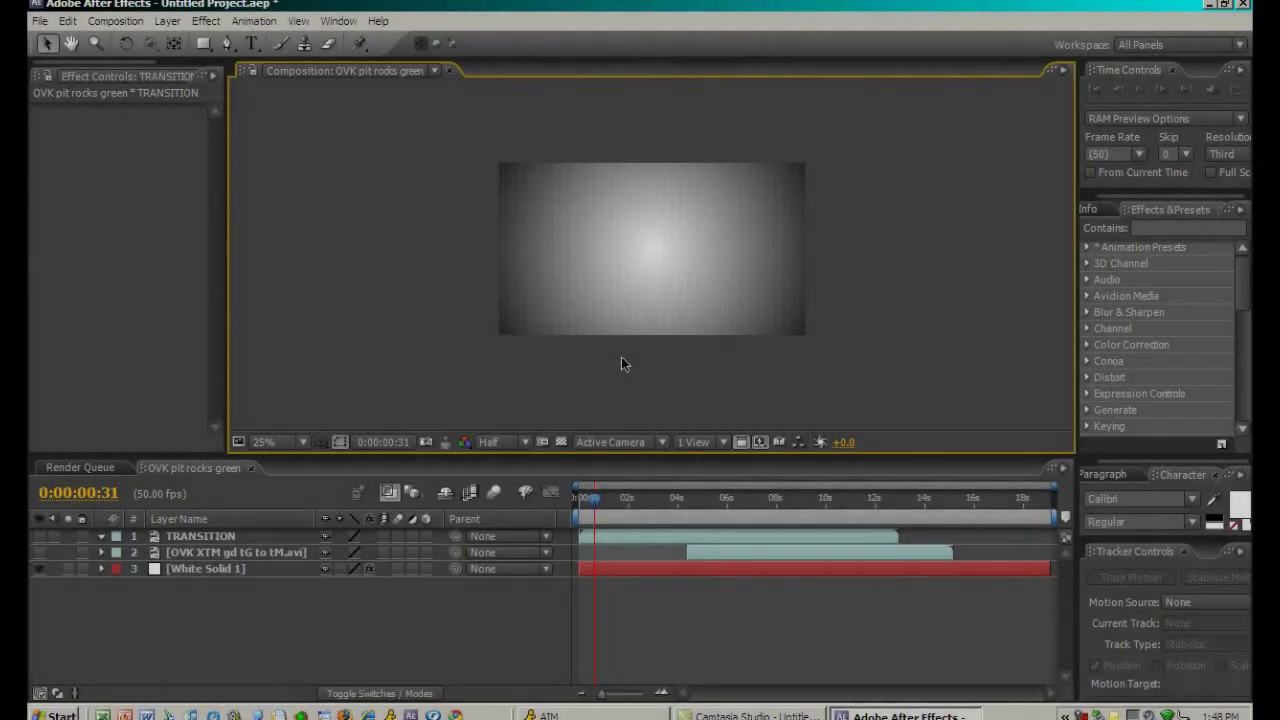
Step: Set the composition view magnification to 50%
{"action": "key", "text": "period"}
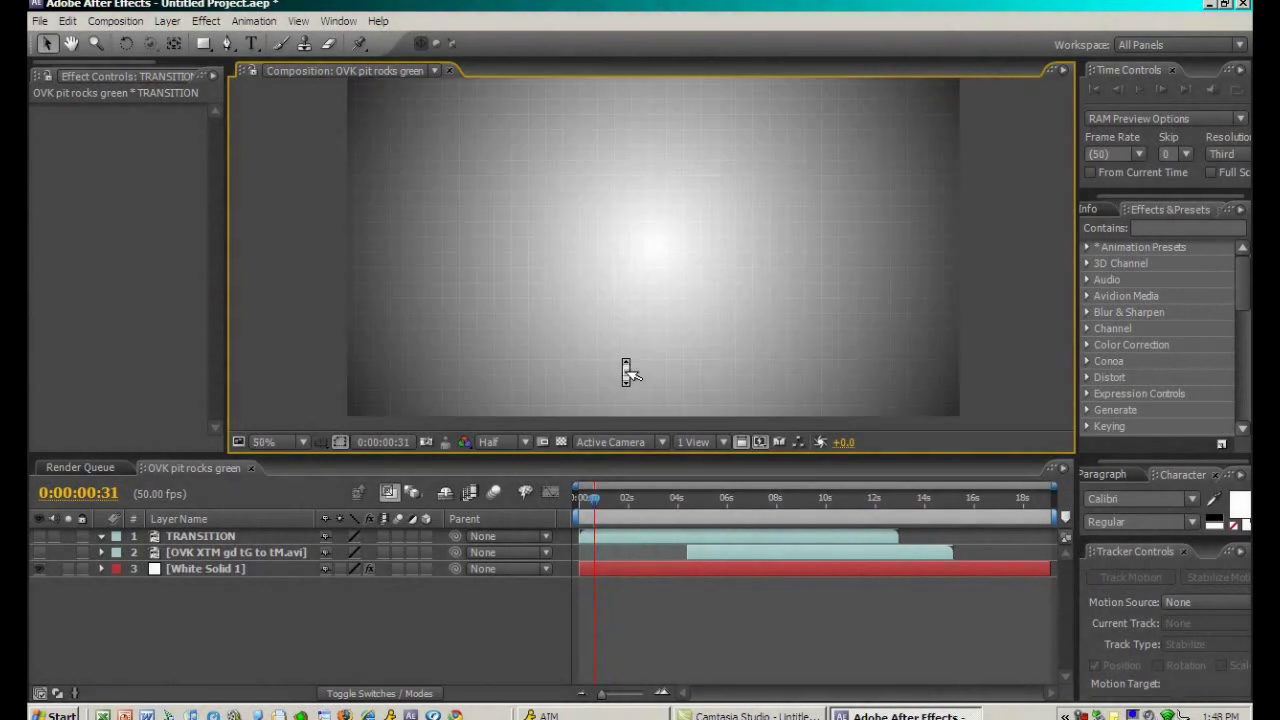
{"action": "key", "text": "comma"}
{"action": "key", "text": "h"}
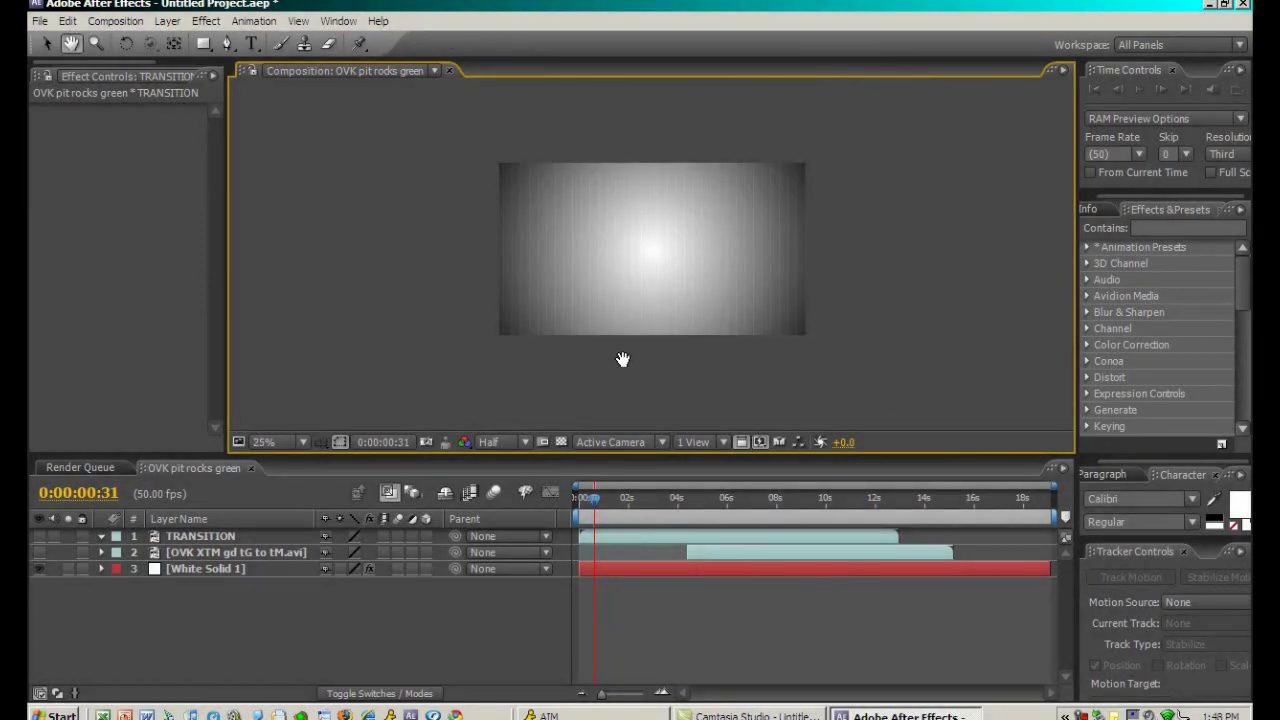
{"action": "key", "text": "period"}
{"action": "key", "text": "v"}
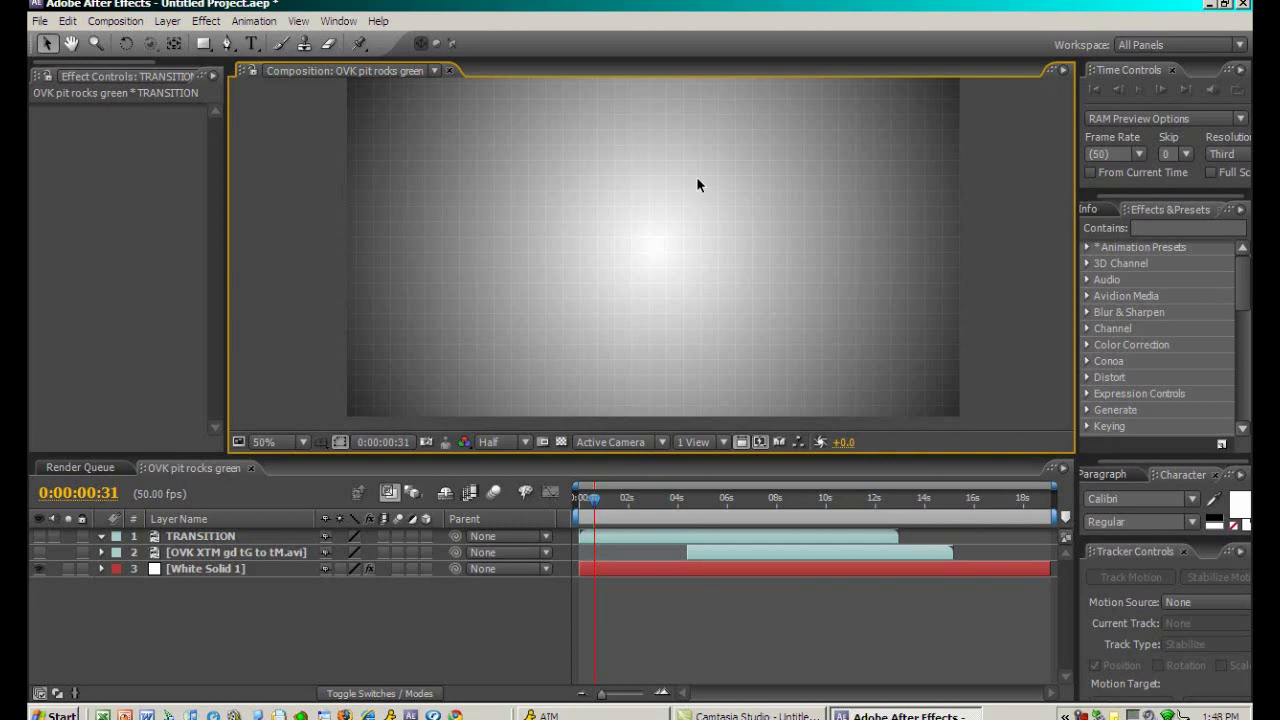
Step: Select the TRANSITION layer, make its footage visible, and scrub to an earlier frame
{"action": "left_click", "coordinate": [176, 647]}
{"action": "left_click", "coordinate": [188, 568]}
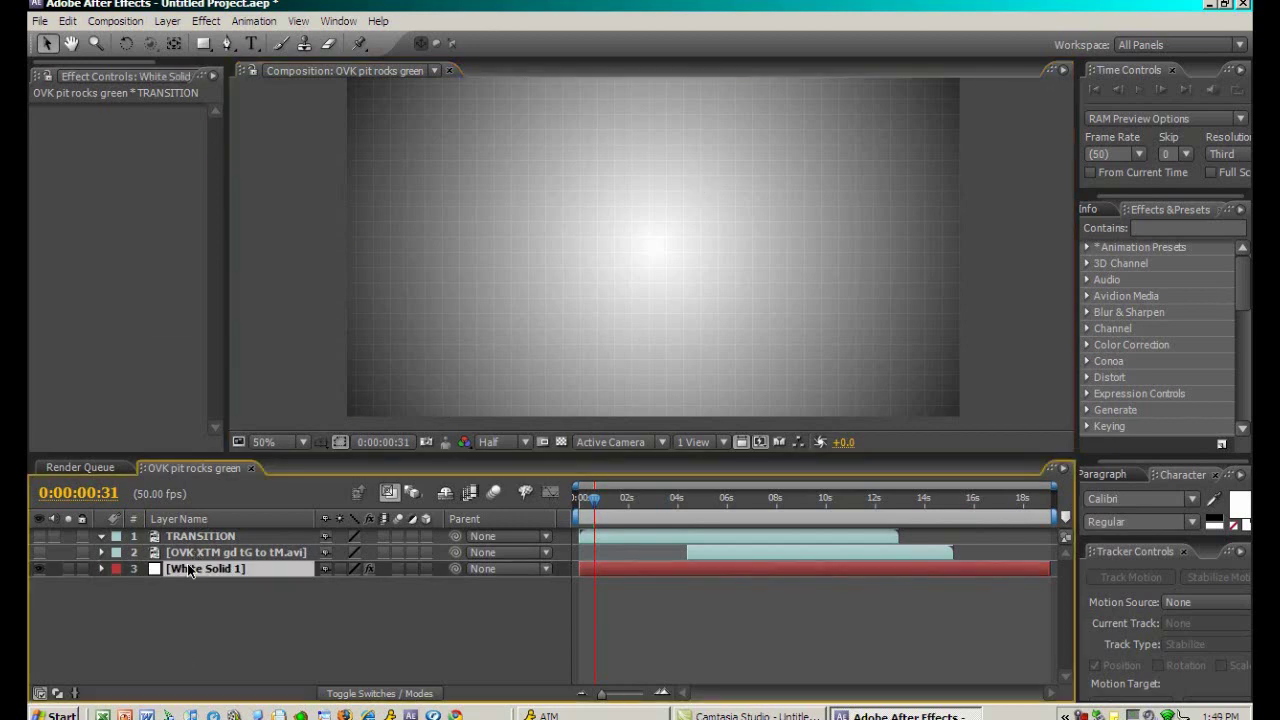
{"action": "left_click", "coordinate": [184, 537]}
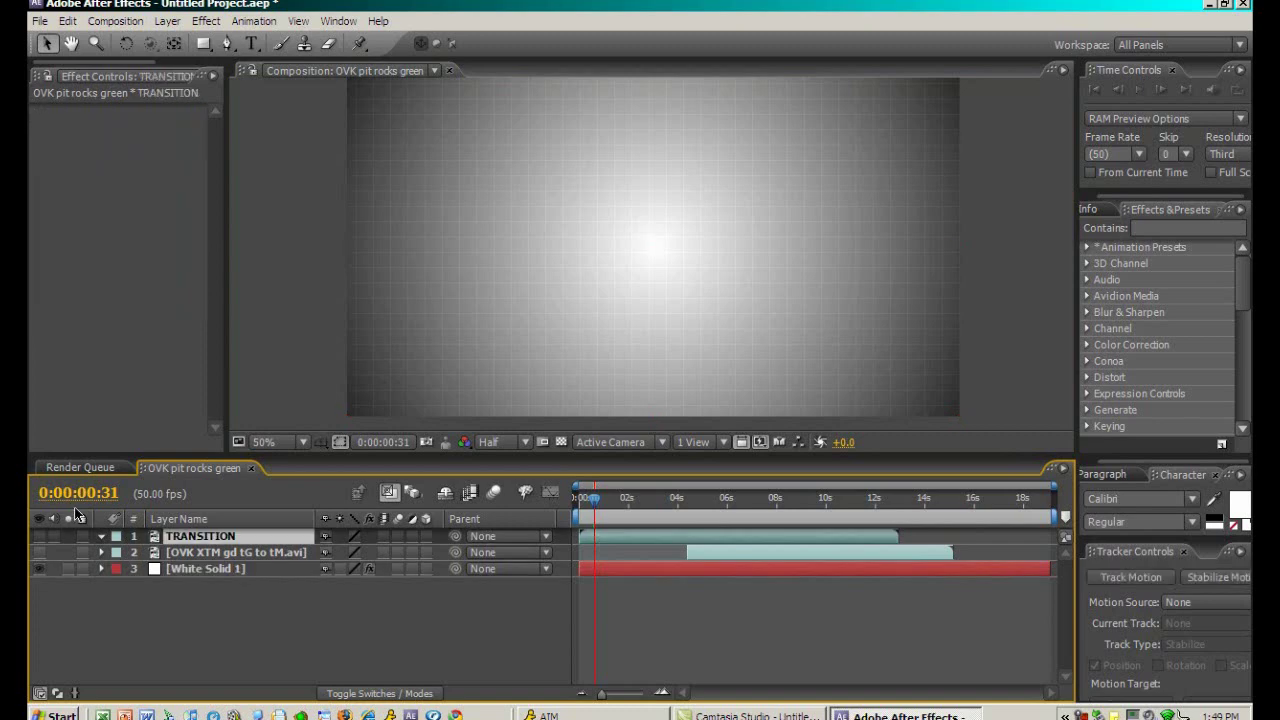
{"action": "left_click", "coordinate": [39, 536]}
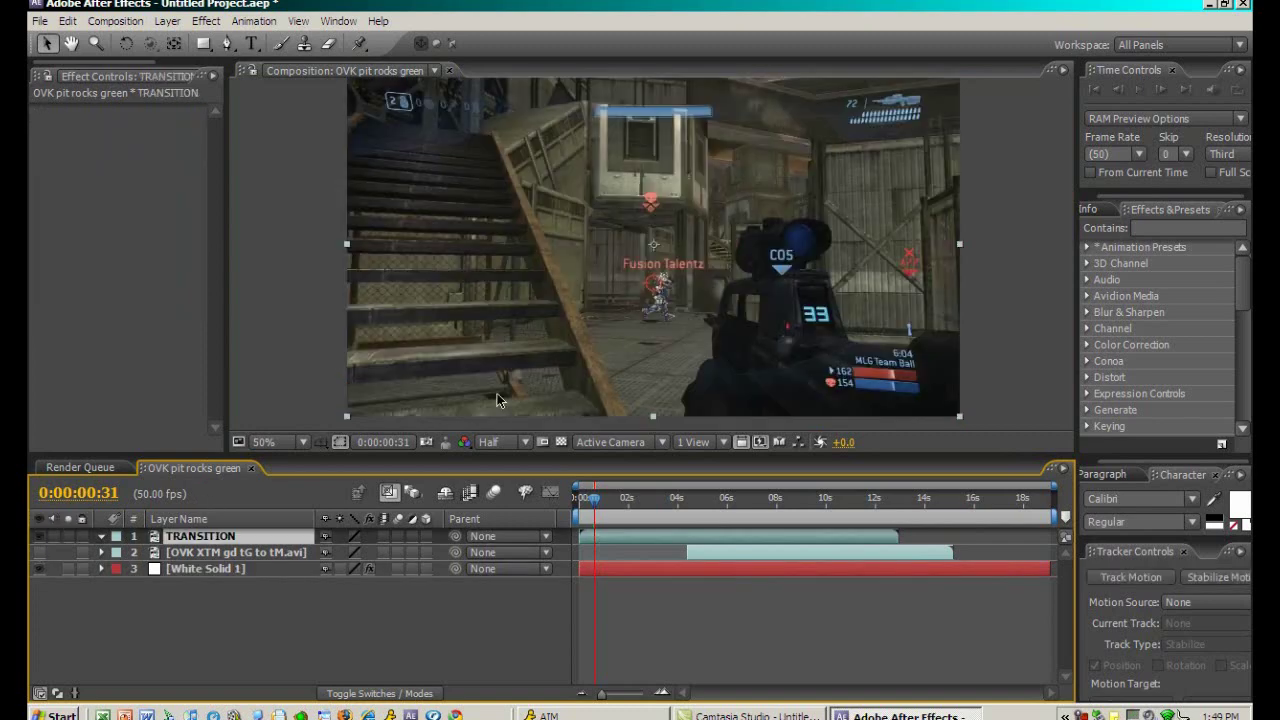
{"action": "left_click_drag", "start_coordinate": [596, 500], "coordinate": [590, 508]}
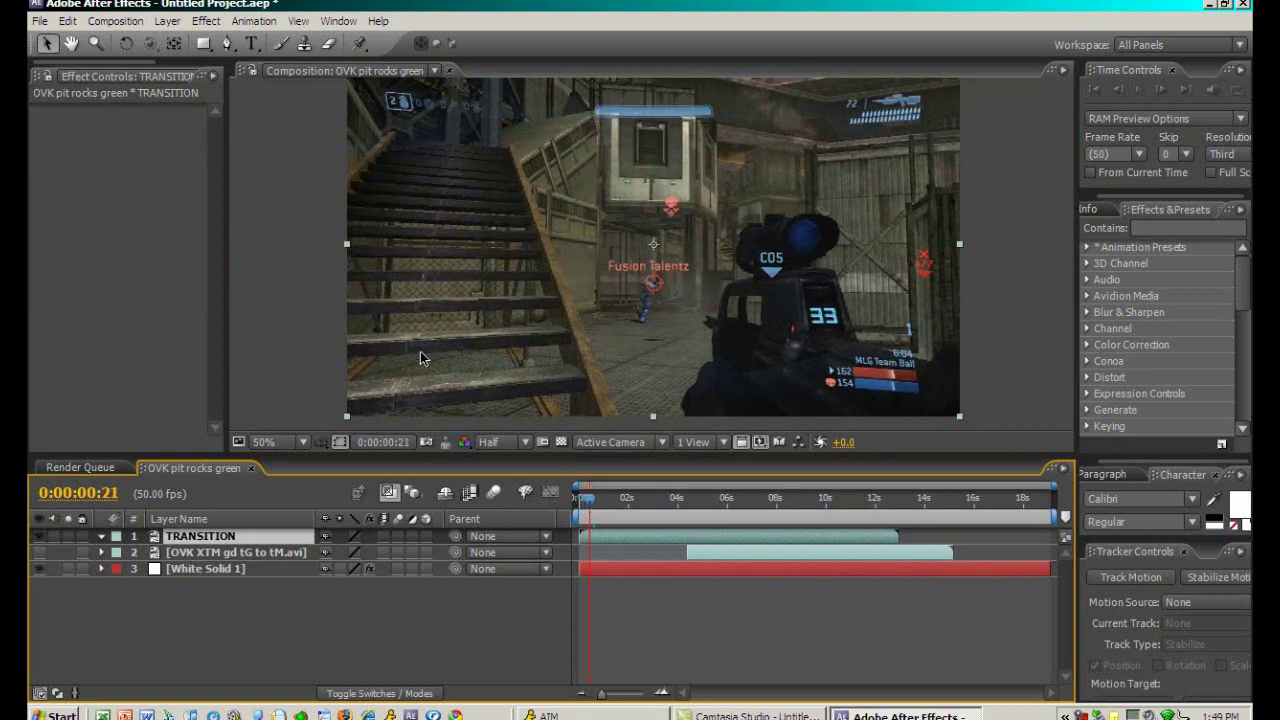
Step: Pan and zoom the viewer to frame the gameplay, then scrub to a later frame
{"action": "key", "text": "h"}
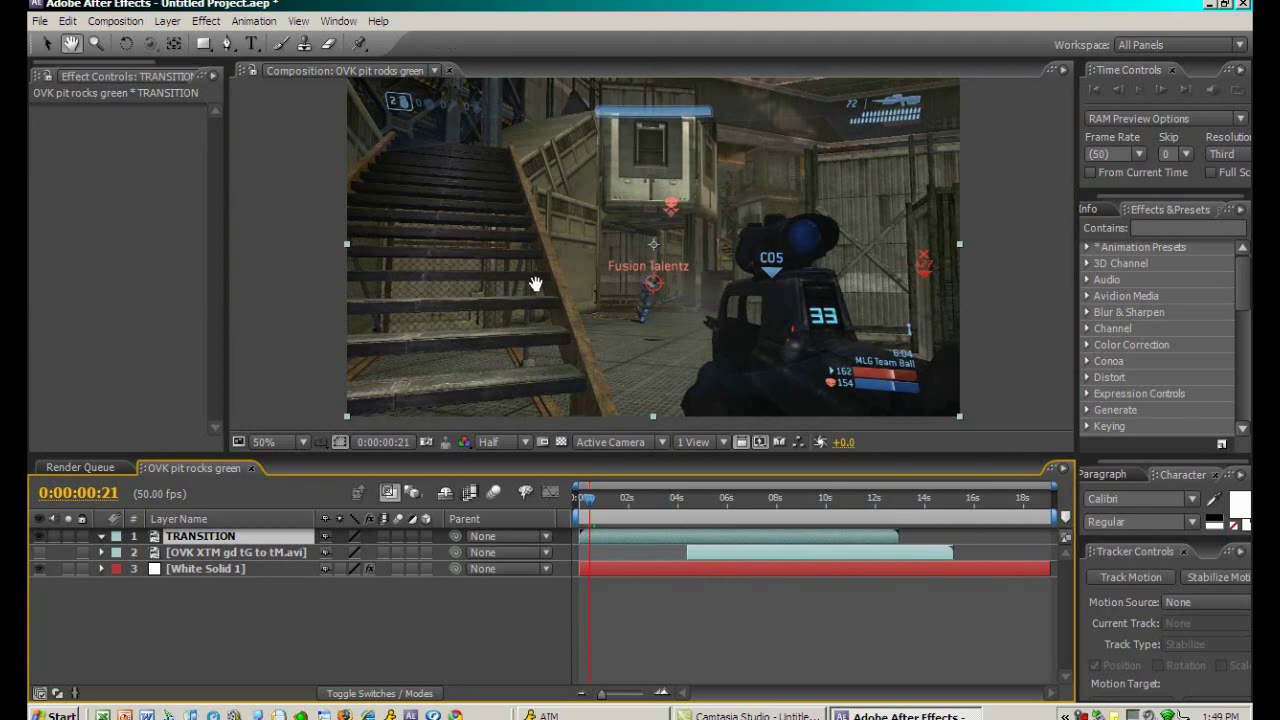
{"action": "left_click", "coordinate": [536, 284]}
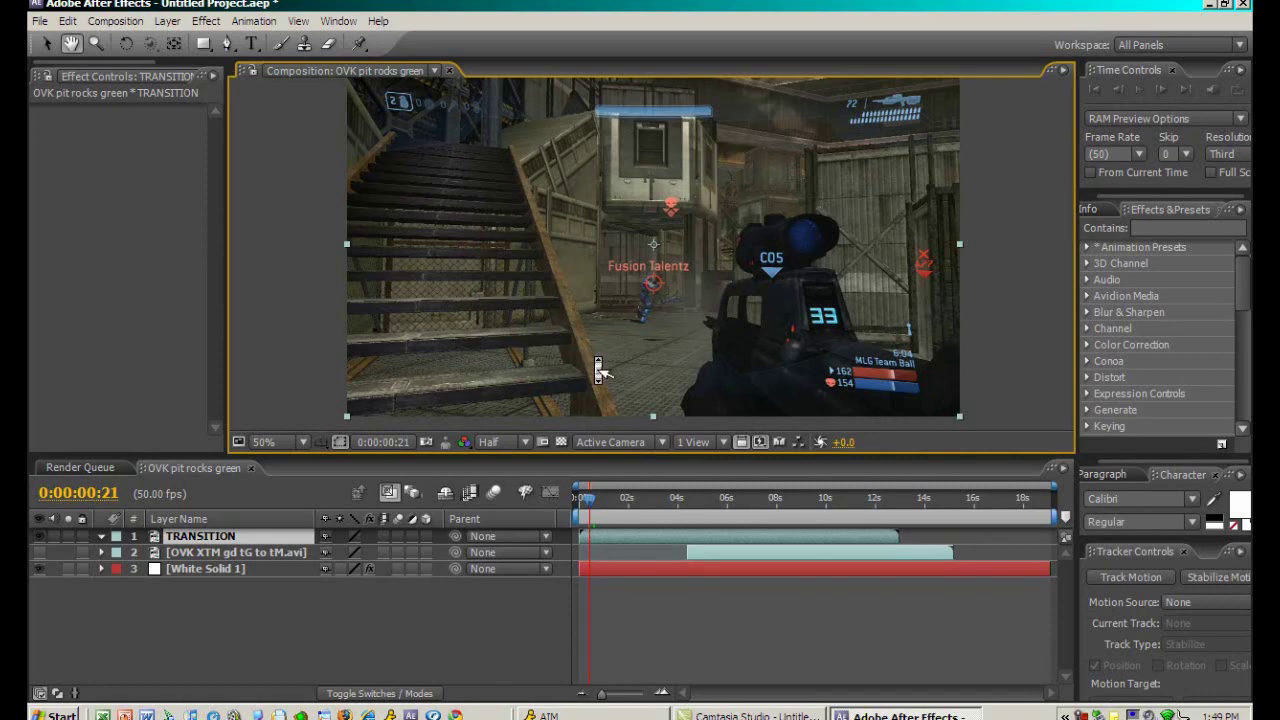
{"action": "scroll", "coordinate": [590, 365], "scroll_direction": "up", "scroll_amount": 2}
{"action": "scroll", "coordinate": [677, 240], "scroll_direction": "up", "scroll_amount": 1}
{"action": "scroll", "coordinate": [675, 240], "scroll_direction": "down", "scroll_amount": 3}
{"action": "left_click_drag", "start_coordinate": [675, 240], "coordinate": [670, 326]}
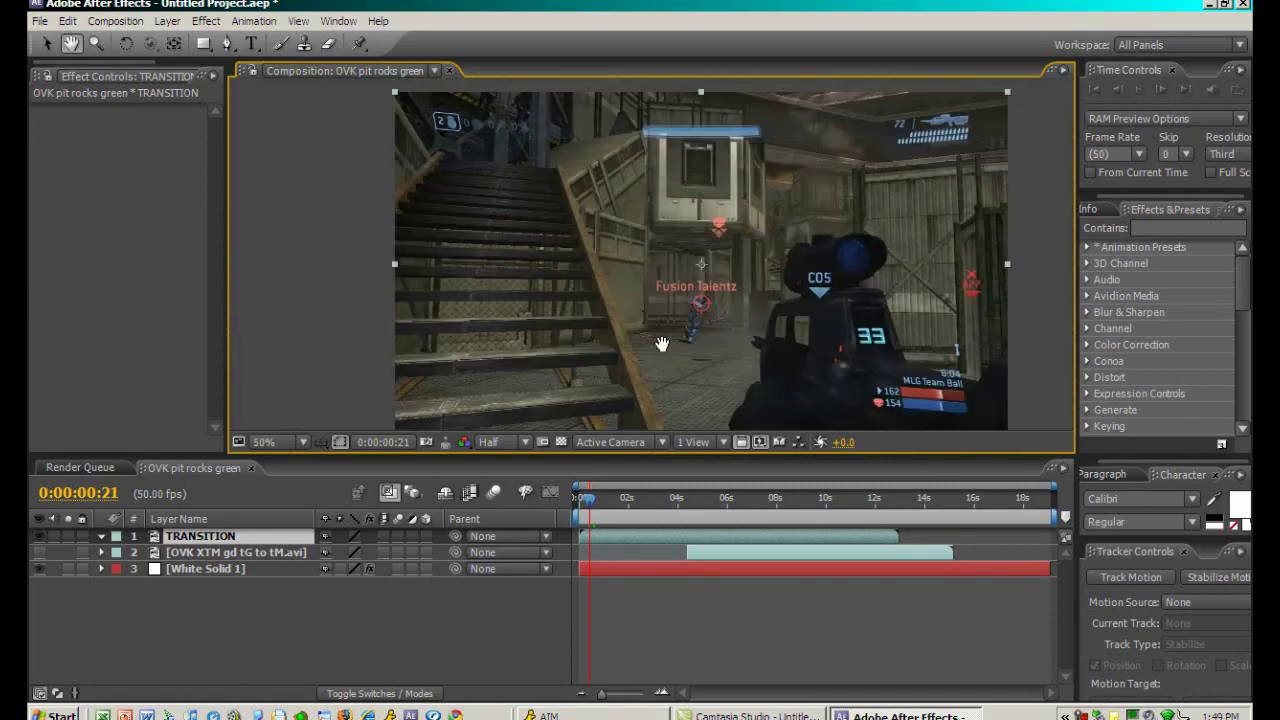
{"action": "key", "text": "v"}
{"action": "left_click_drag", "start_coordinate": [585, 507], "coordinate": [591, 507]}
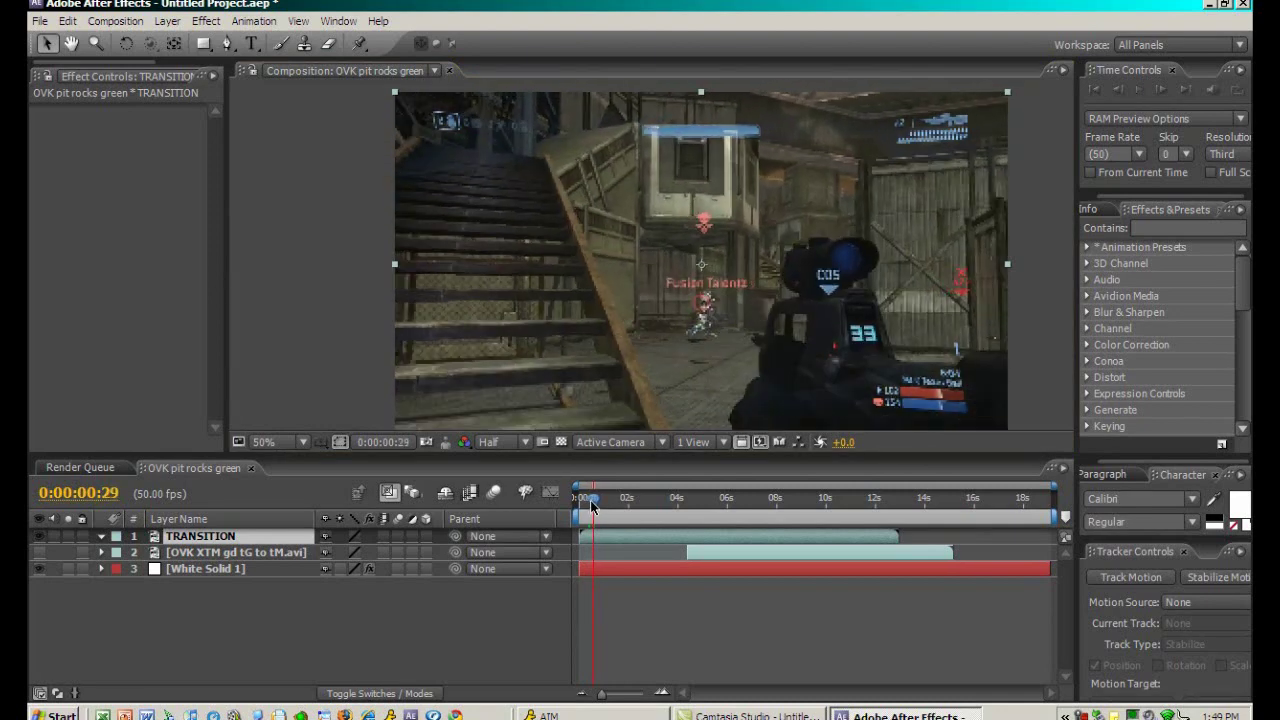
{"action": "right_click", "coordinate": [215, 536]}
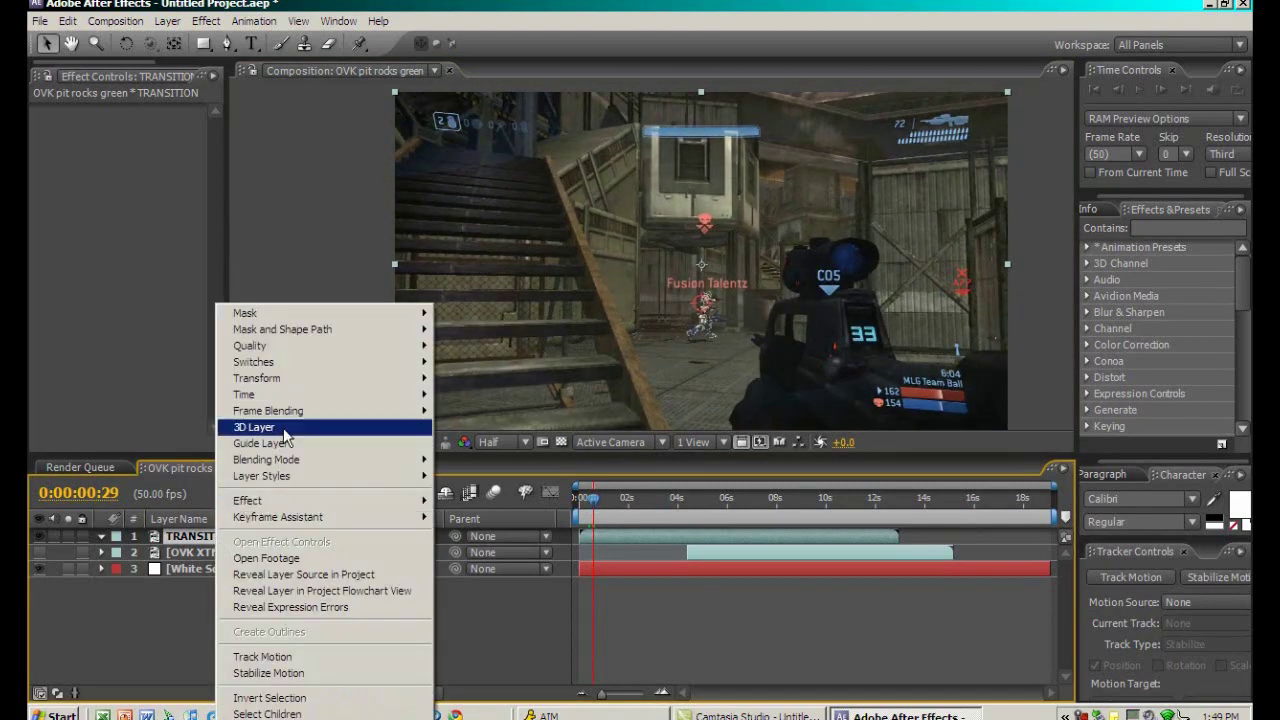
Step: Enable Time Remapping on TRANSITION and add a Time Remap keyframe at the current frame
{"action": "mouse_move", "coordinate": [296, 400]}
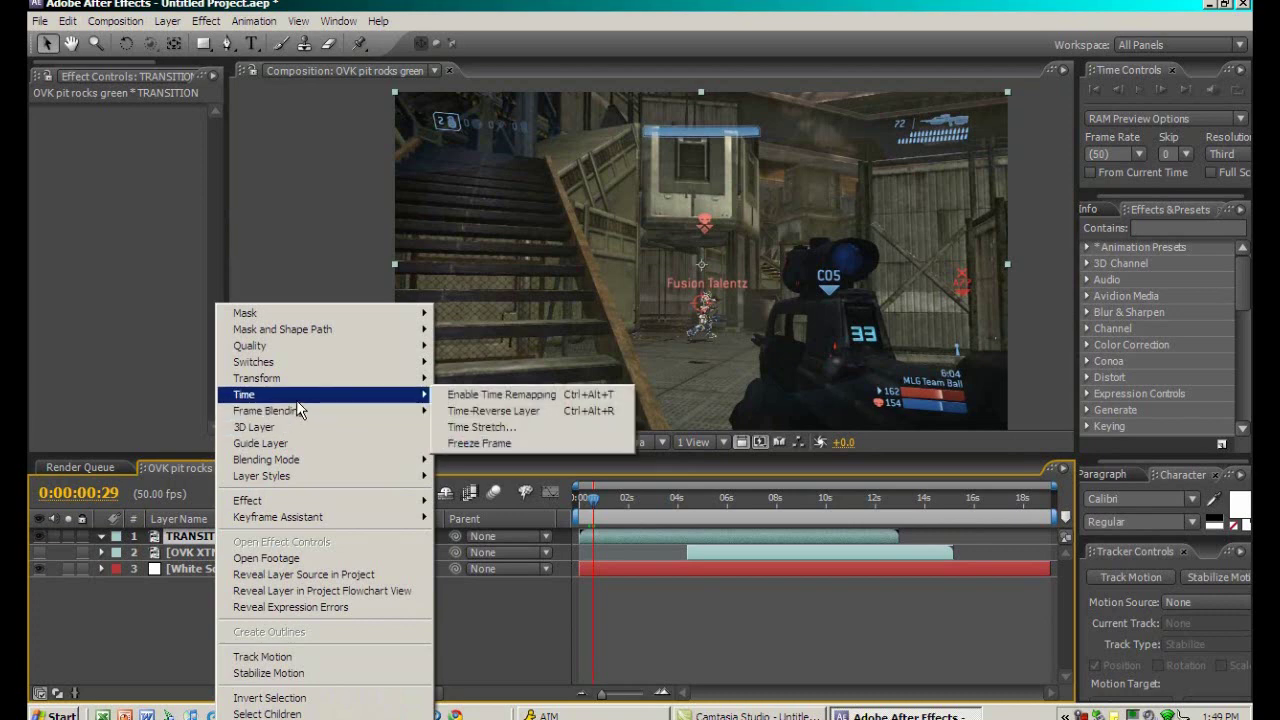
{"action": "left_click", "coordinate": [468, 395]}
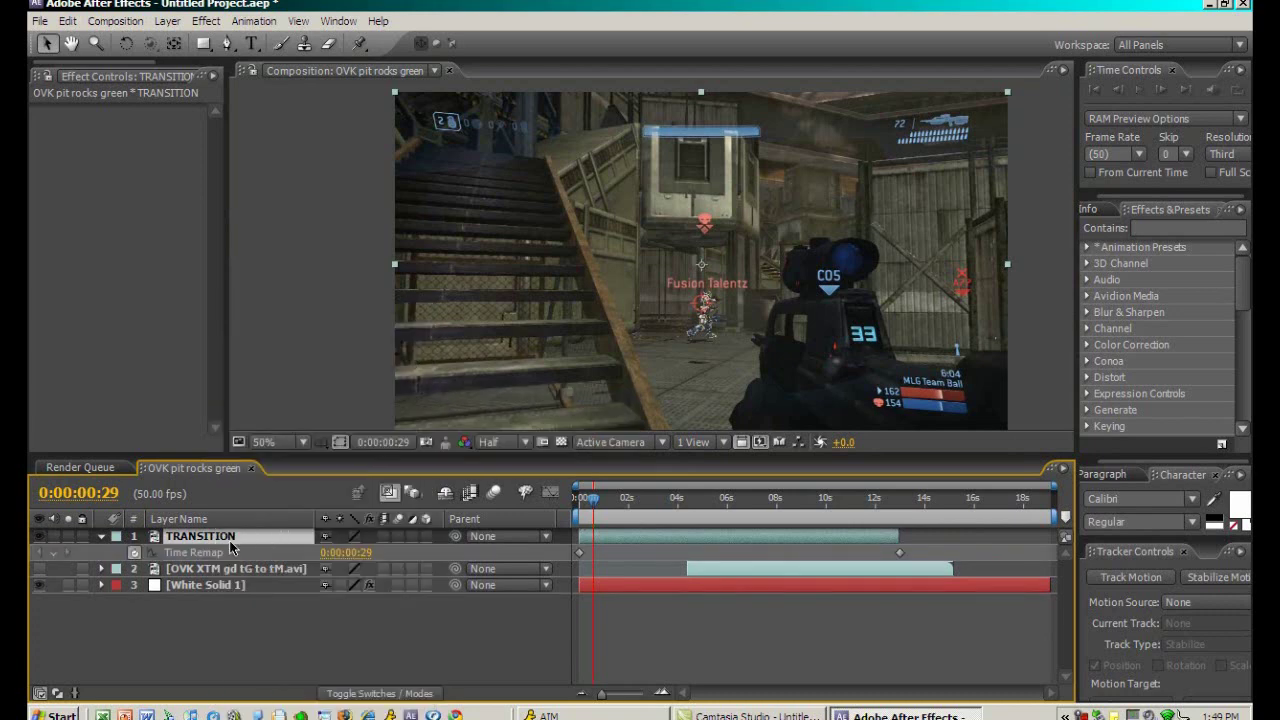
{"action": "left_click", "coordinate": [54, 552]}
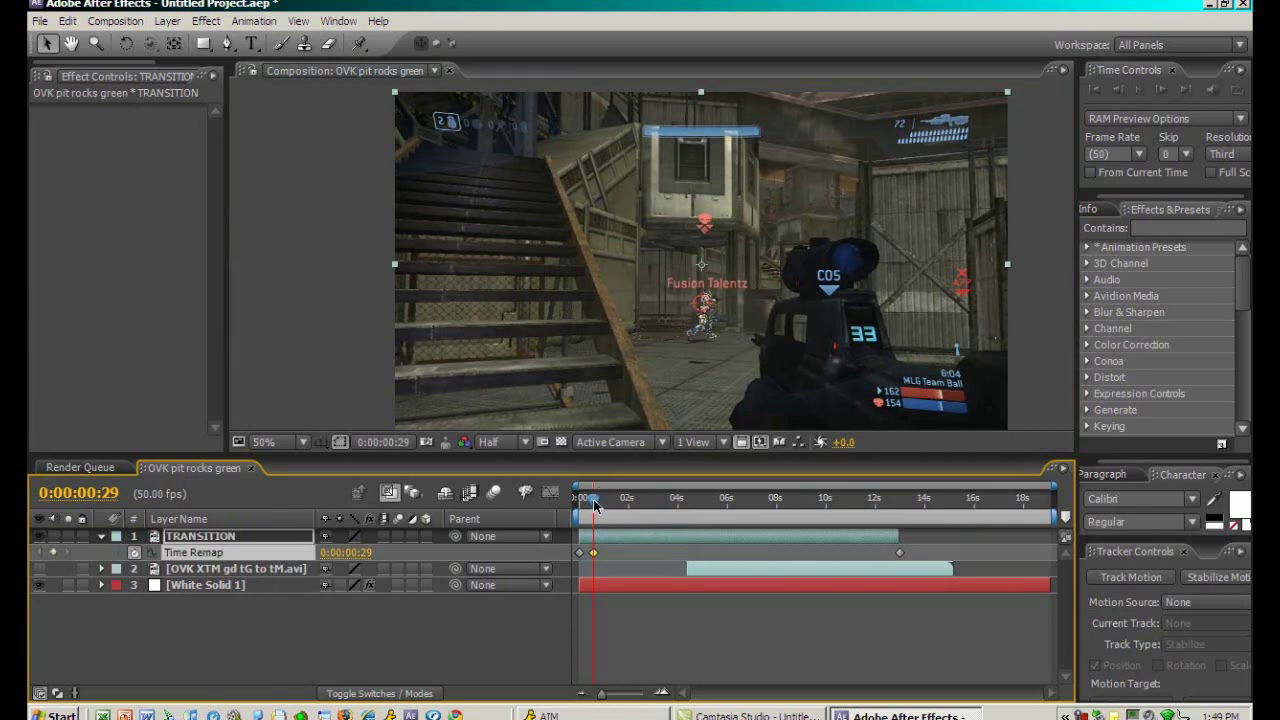
Step: Scrub back toward the clip start, then return to the keyframe at 0:00:00:29
{"action": "left_click", "coordinate": [583, 558]}
{"action": "left_click_drag", "start_coordinate": [594, 508], "coordinate": [592, 510]}
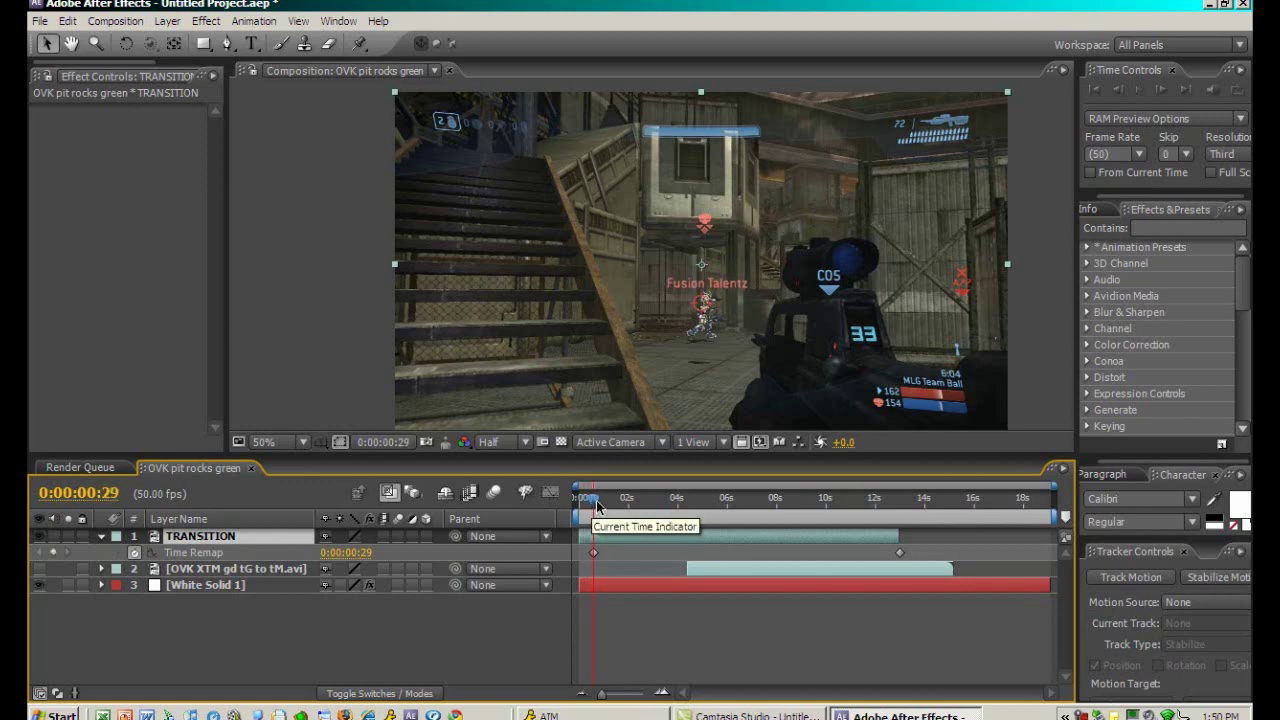
{"action": "left_click_drag", "start_coordinate": [592, 510], "coordinate": [583, 507]}
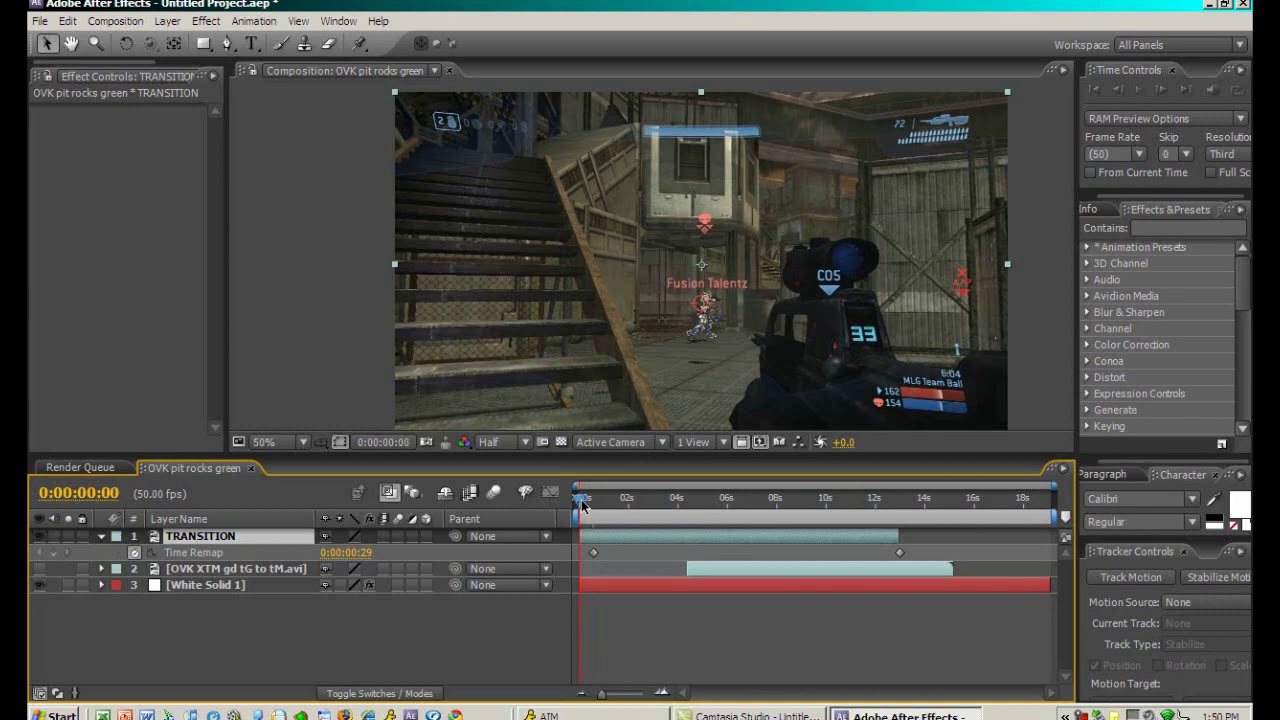
{"action": "left_click_drag", "start_coordinate": [583, 507], "coordinate": [595, 500]}
Step: Zoom in on the staircase and place the first Pen mask points along the stairs
{"action": "key", "text": "h"}
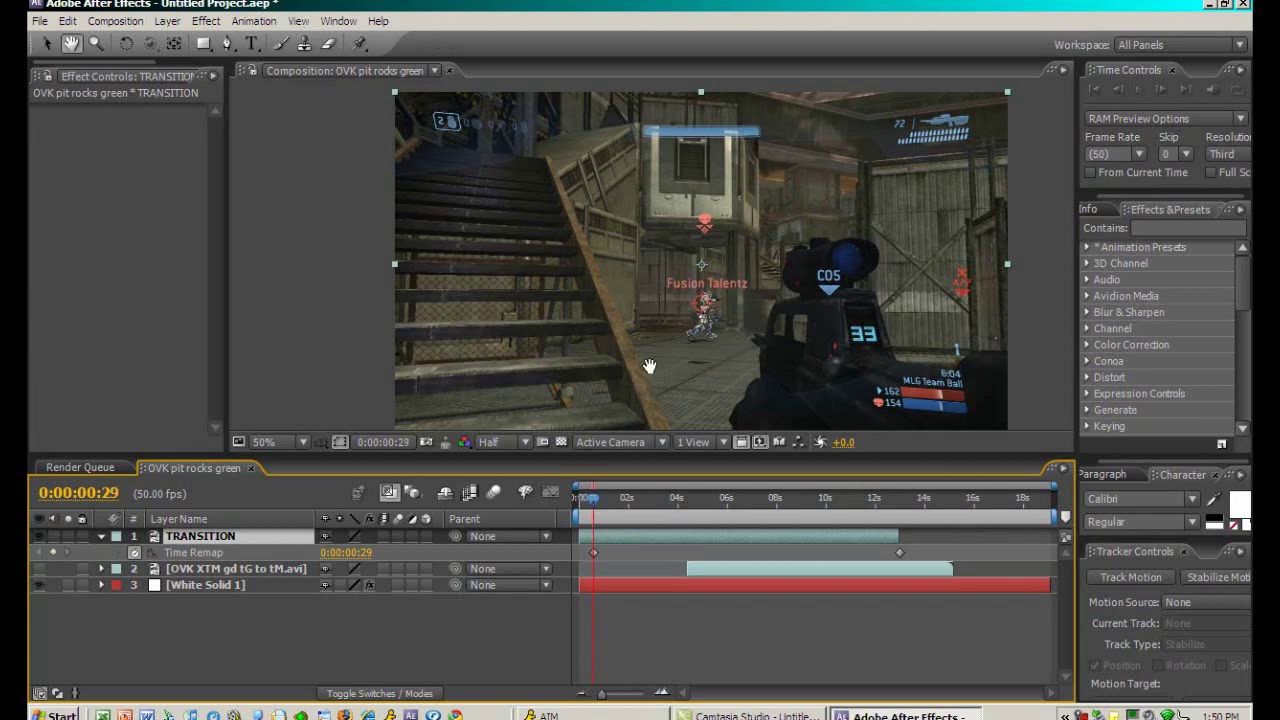
{"action": "left_click_drag", "start_coordinate": [647, 352], "coordinate": [648, 353]}
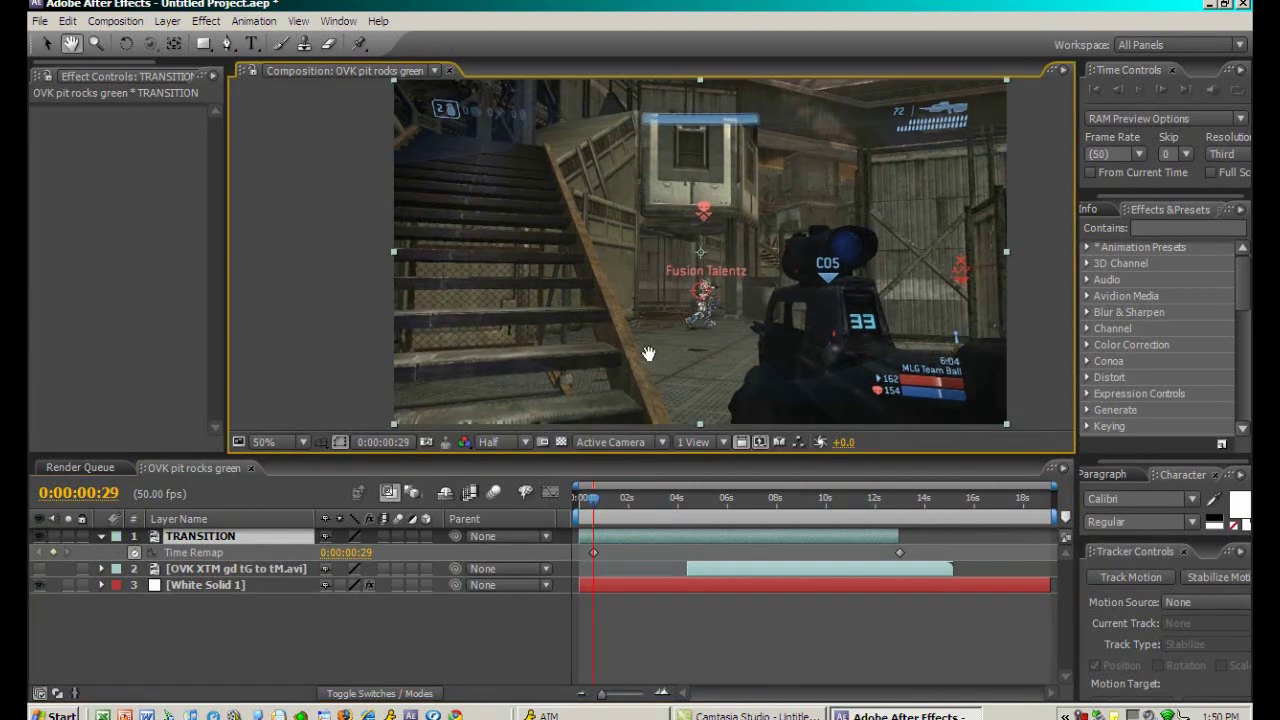
{"action": "scroll", "coordinate": [636, 330], "scroll_direction": "up", "scroll_amount": 2}
{"action": "left_click_drag", "start_coordinate": [576, 284], "coordinate": [568, 200]}
{"action": "key", "text": "g"}
{"action": "left_click_drag", "start_coordinate": [588, 332], "coordinate": [583, 286]}
{"action": "left_click", "coordinate": [612, 385]}
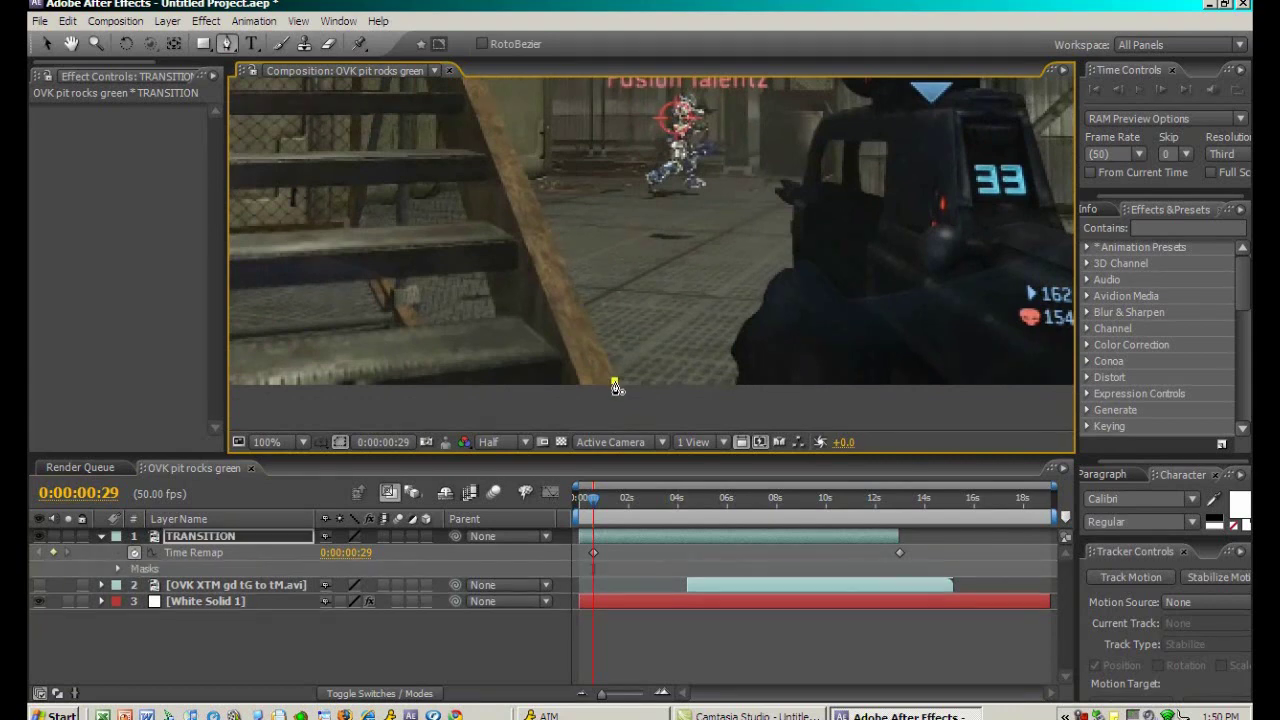
{"action": "key", "text": "h"}
{"action": "scroll", "coordinate": [600, 380], "scroll_direction": "up", "scroll_amount": 4}
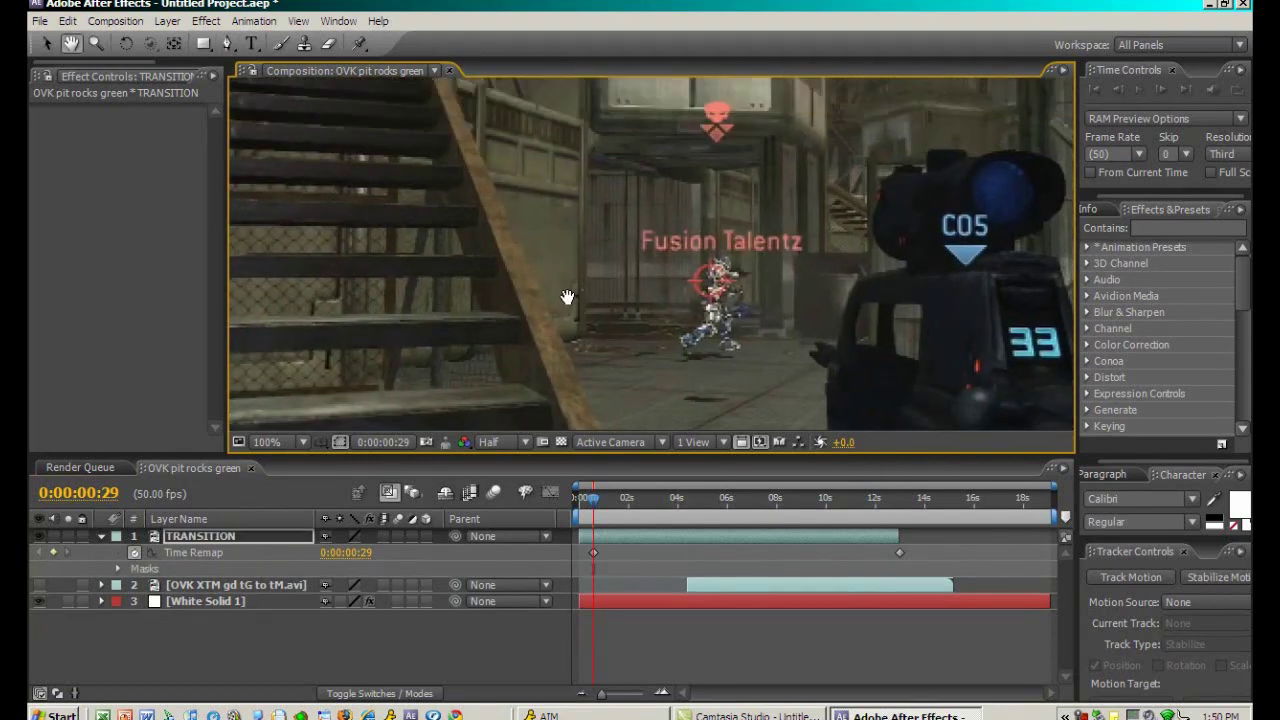
{"action": "key", "text": "g"}
{"action": "left_click", "coordinate": [562, 345]}
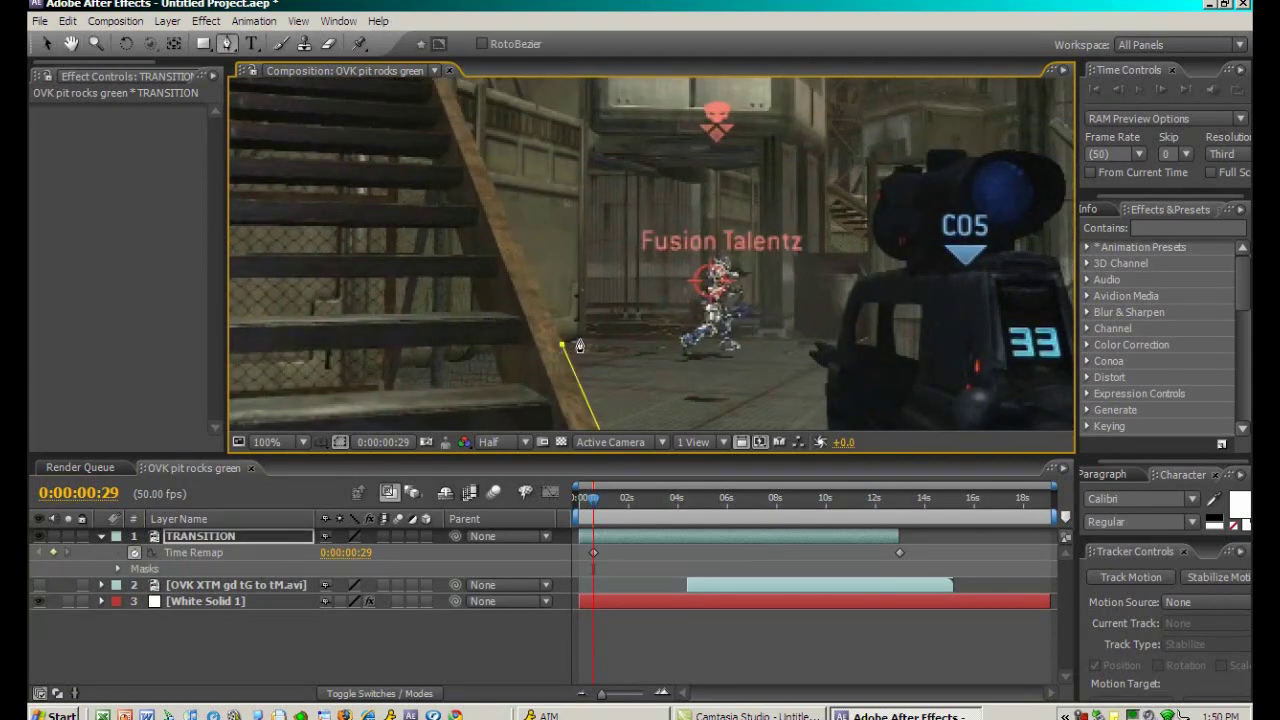
{"action": "left_click", "coordinate": [584, 319]}
Step: Continue the mask outline left along the stairs and around the post above them
{"action": "key", "text": "h"}
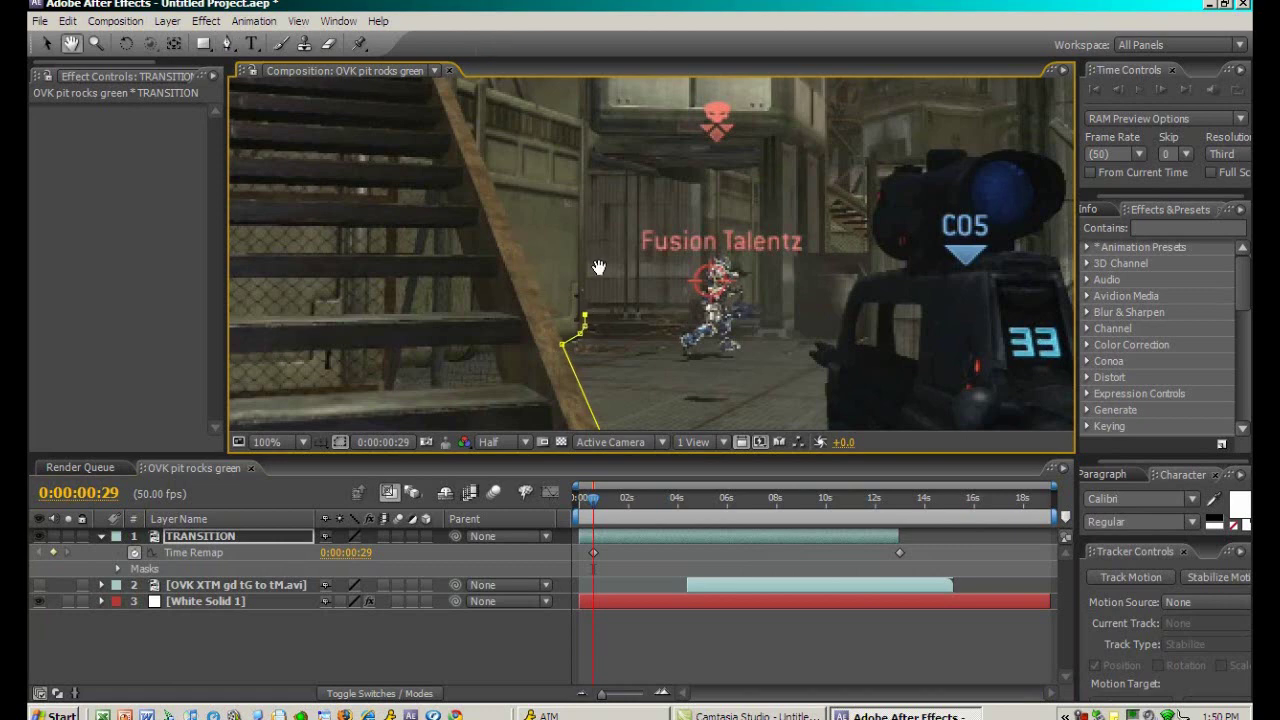
{"action": "scroll", "coordinate": [600, 275], "scroll_direction": "up", "scroll_amount": 4}
{"action": "key", "text": "g"}
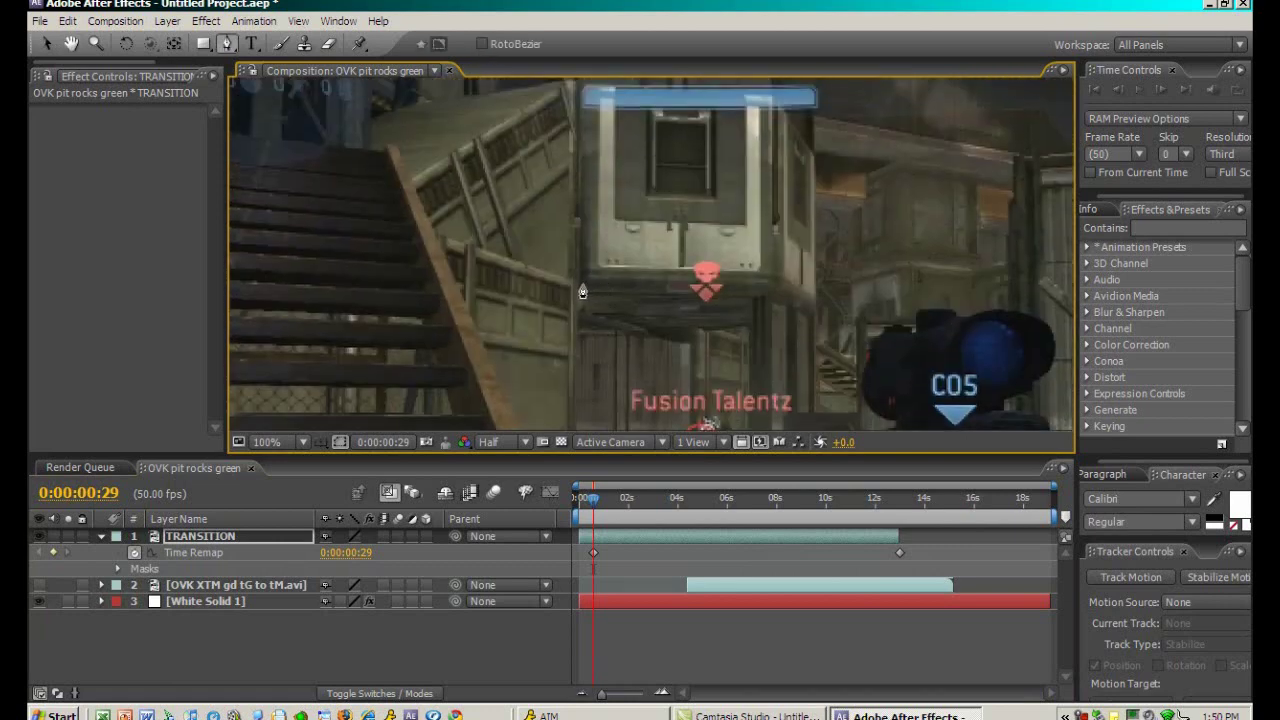
{"action": "left_click", "coordinate": [576, 292]}
{"action": "key", "text": "h"}
{"action": "scroll", "coordinate": [576, 211], "scroll_direction": "up", "scroll_amount": 6}
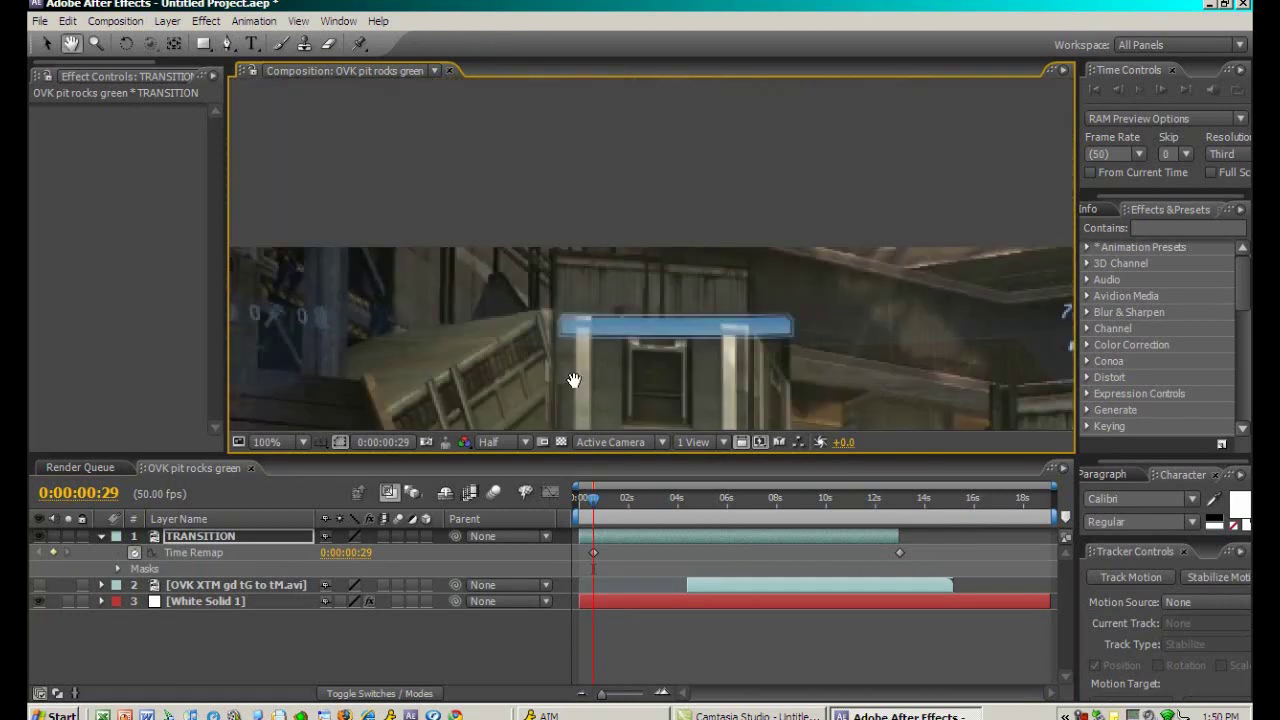
{"action": "key", "text": "g"}
{"action": "left_click", "coordinate": [547, 310]}
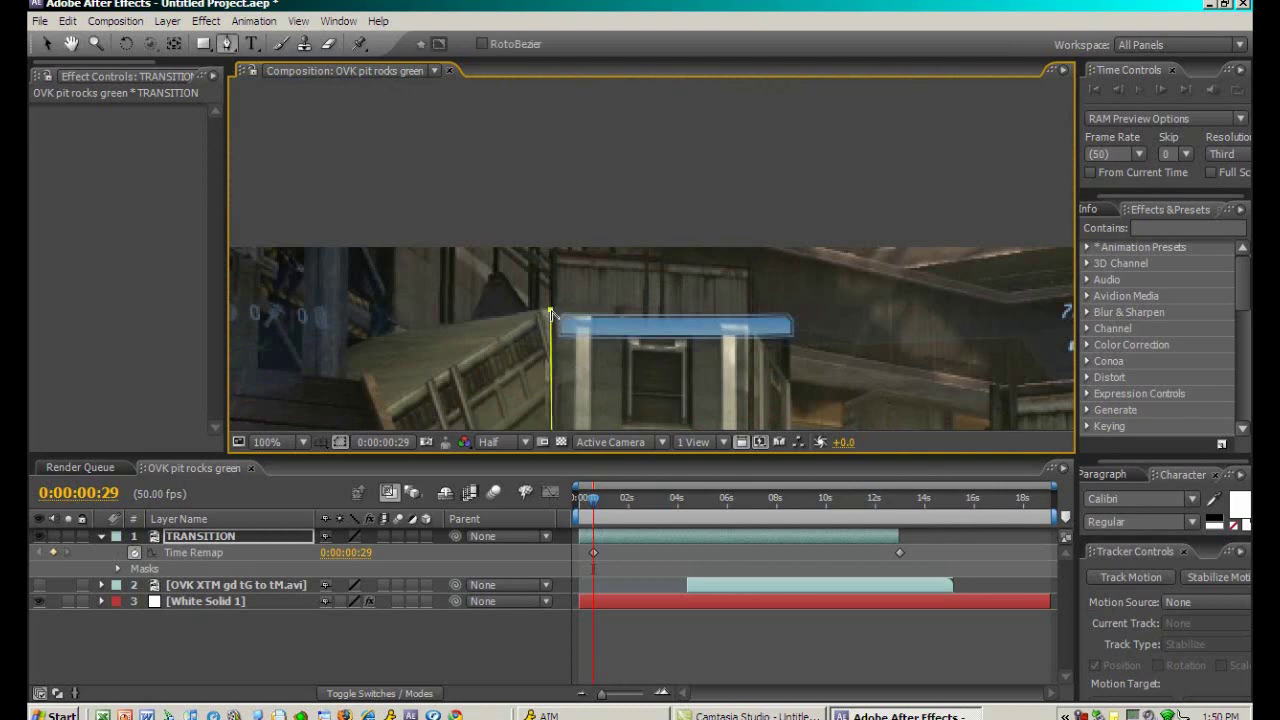
{"action": "left_click", "coordinate": [397, 329]}
{"action": "left_click", "coordinate": [346, 347]}
{"action": "left_click", "coordinate": [346, 248]}
{"action": "left_click", "coordinate": [340, 235]}
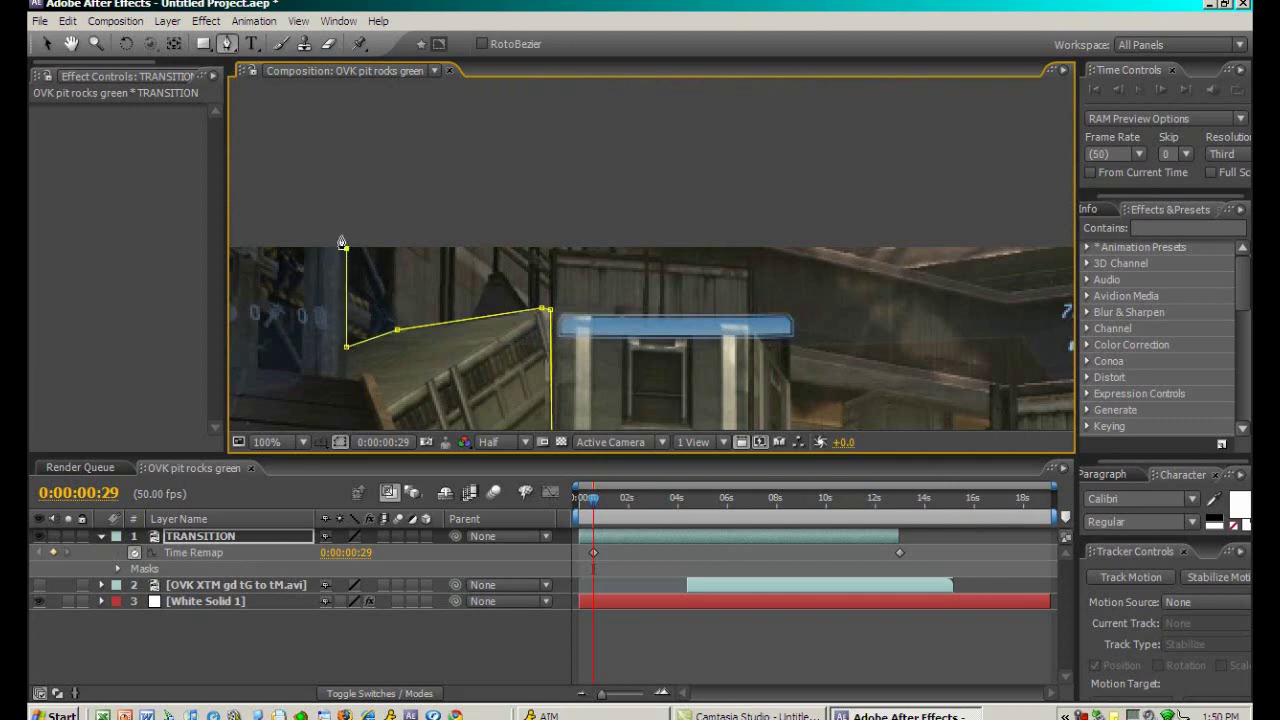
{"action": "left_click", "coordinate": [305, 234]}
{"action": "left_click", "coordinate": [305, 248]}
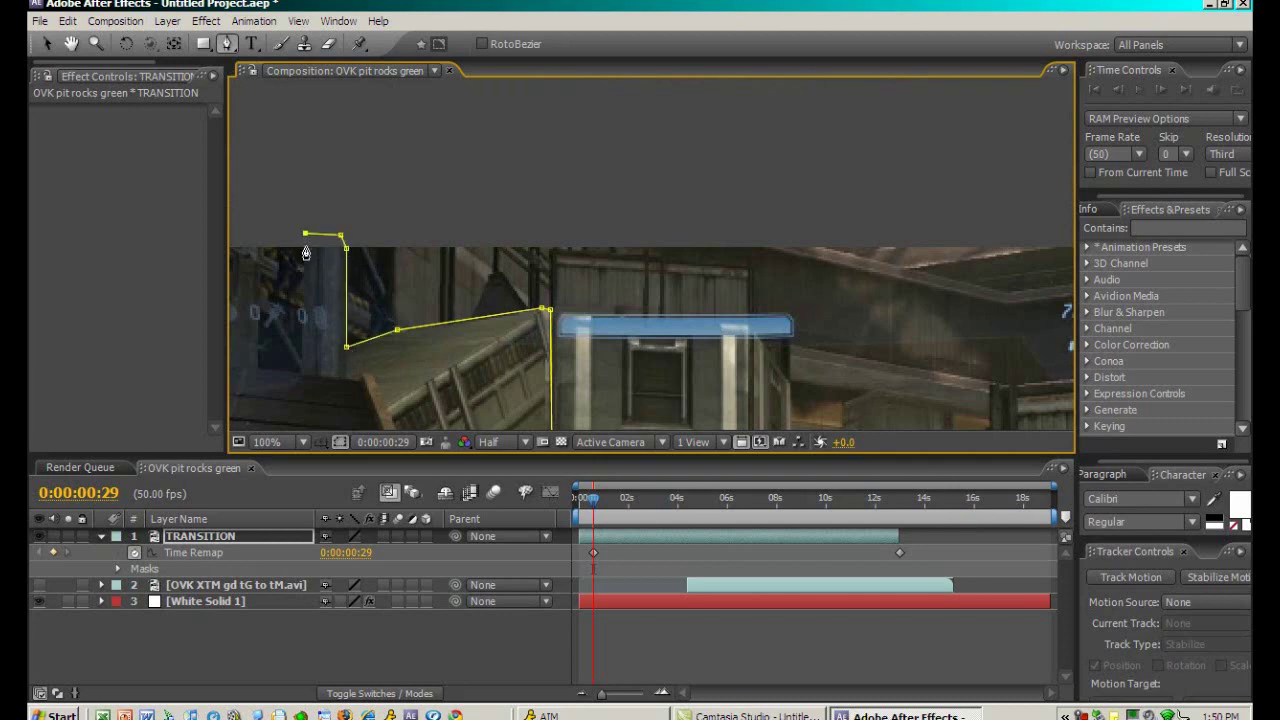
{"action": "left_click", "coordinate": [300, 376]}
Step: Extend the mask around the stairs' lower-left side, zooming out to 50%
{"action": "key", "text": "h"}
{"action": "left_click_drag", "start_coordinate": [291, 380], "coordinate": [483, 376]}
{"action": "key", "text": "g"}
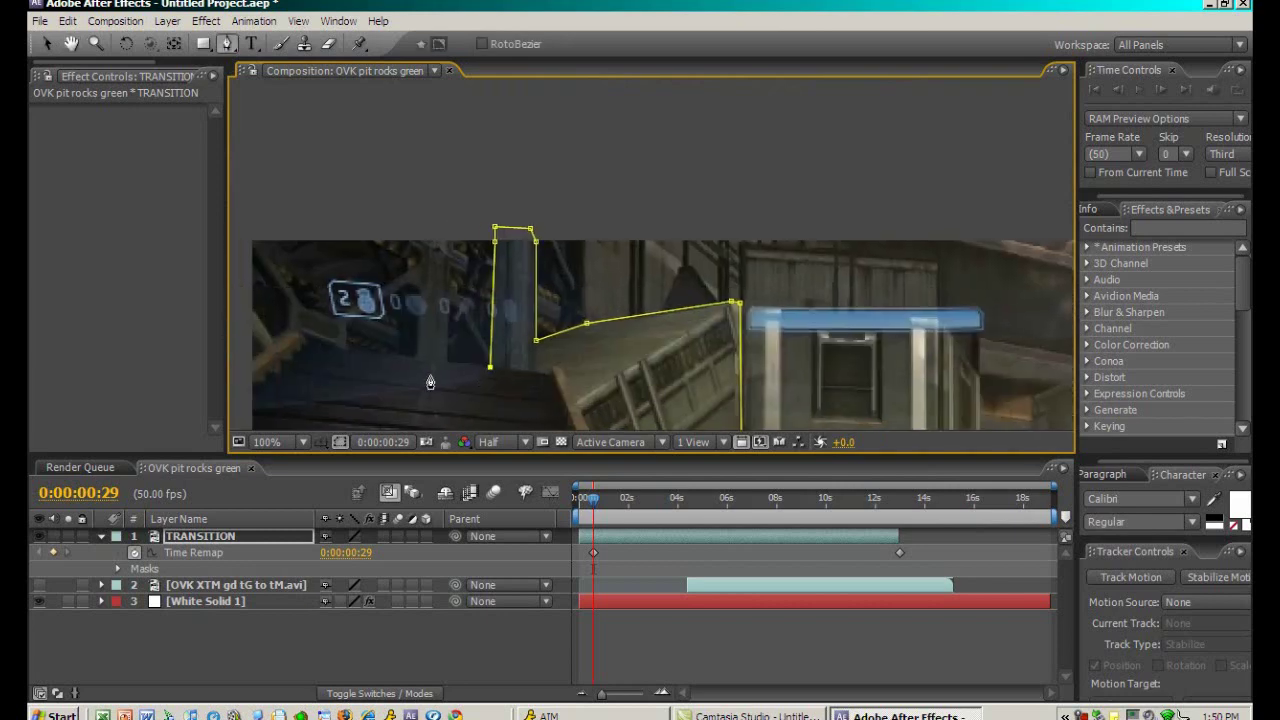
{"action": "left_click", "coordinate": [308, 347]}
{"action": "left_click", "coordinate": [291, 333]}
{"action": "left_click", "coordinate": [277, 342]}
{"action": "key", "text": "h"}
{"action": "left_click_drag", "start_coordinate": [372, 309], "coordinate": [580, 232]}
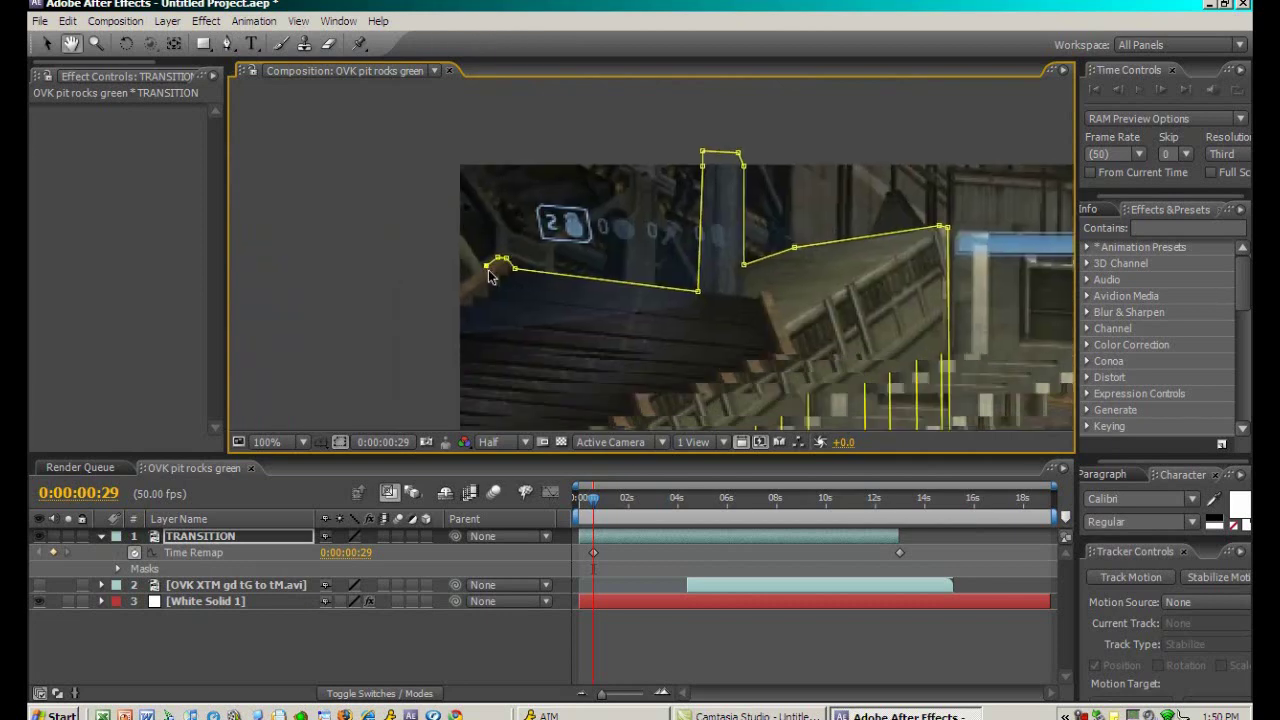
{"action": "key", "text": "g"}
{"action": "left_click", "coordinate": [459, 291]}
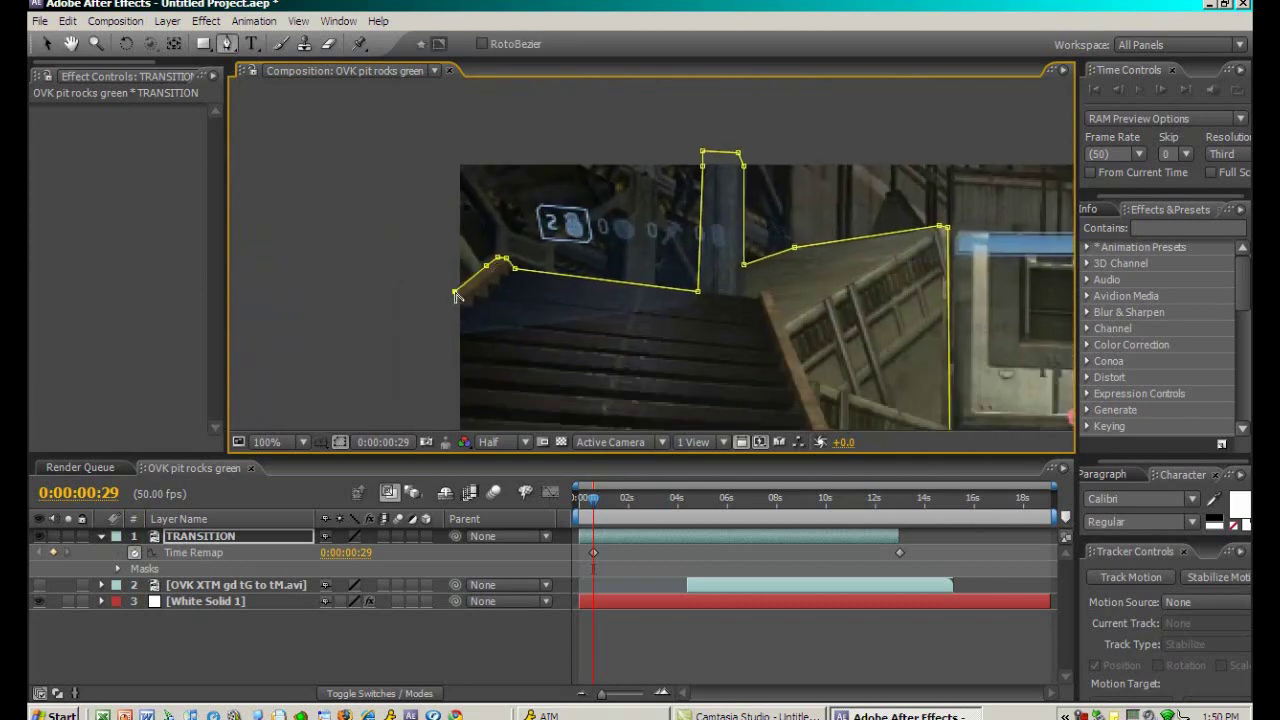
{"action": "key", "text": "h"}
{"action": "key", "text": "comma"}
{"action": "key", "text": "comma"}
{"action": "left_click_drag", "start_coordinate": [508, 289], "coordinate": [443, 194]}
{"action": "key", "text": "g"}
{"action": "left_click", "coordinate": [420, 241]}
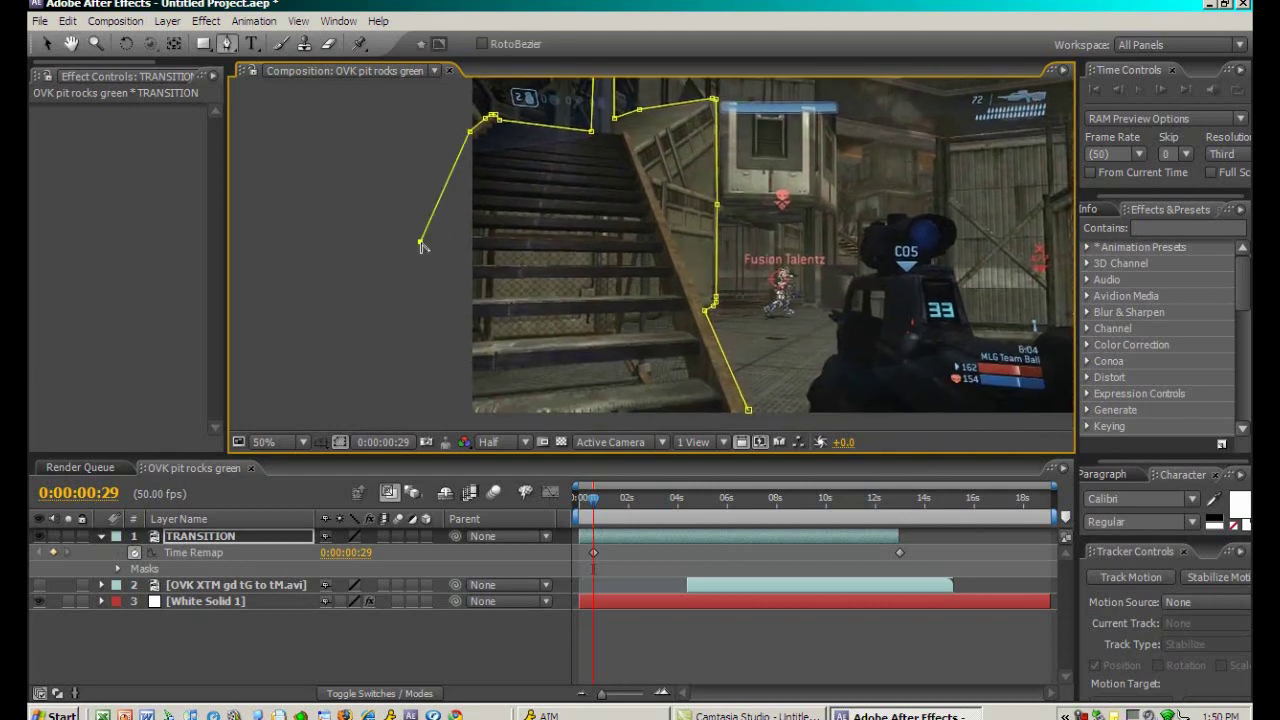
Step: Add the bottom-left and bottom-right points and close the mask around the staircase
{"action": "key", "text": "h"}
{"action": "left_click_drag", "start_coordinate": [499, 262], "coordinate": [500, 205]}
{"action": "key", "text": "g"}
{"action": "left_click", "coordinate": [438, 393]}
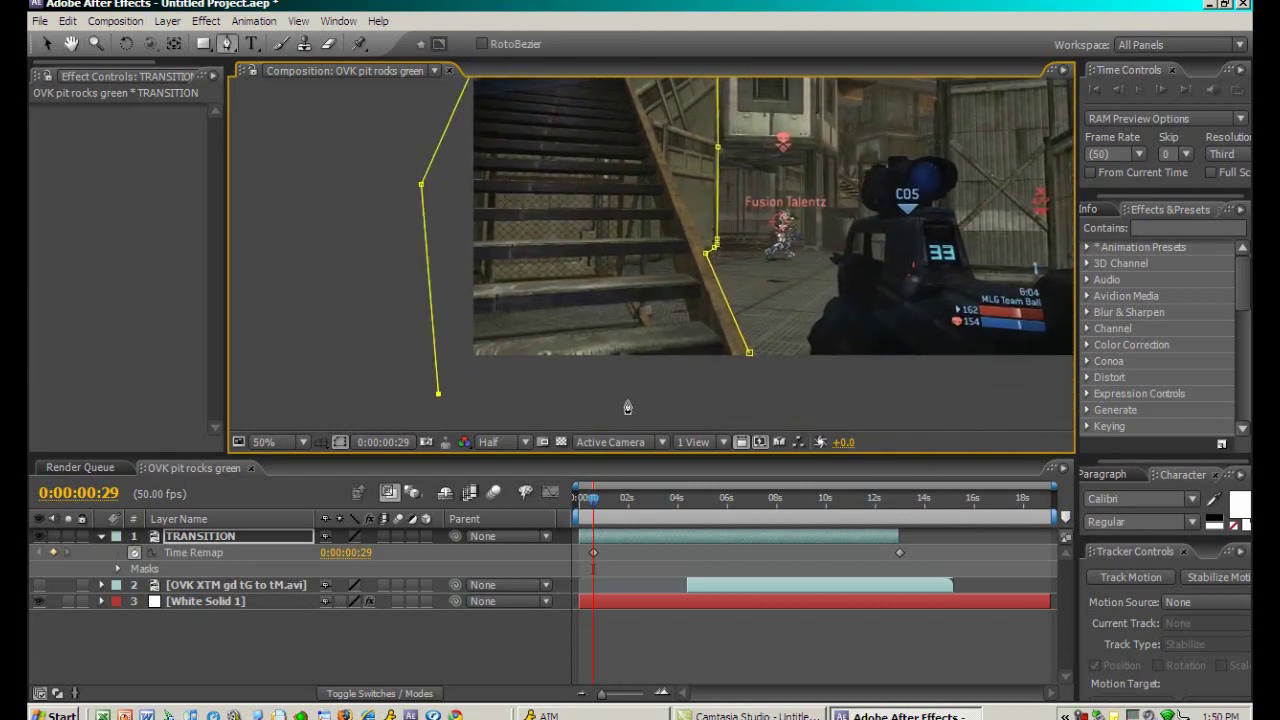
{"action": "left_click", "coordinate": [742, 392]}
{"action": "left_click", "coordinate": [756, 377]}
{"action": "left_click", "coordinate": [749, 352]}
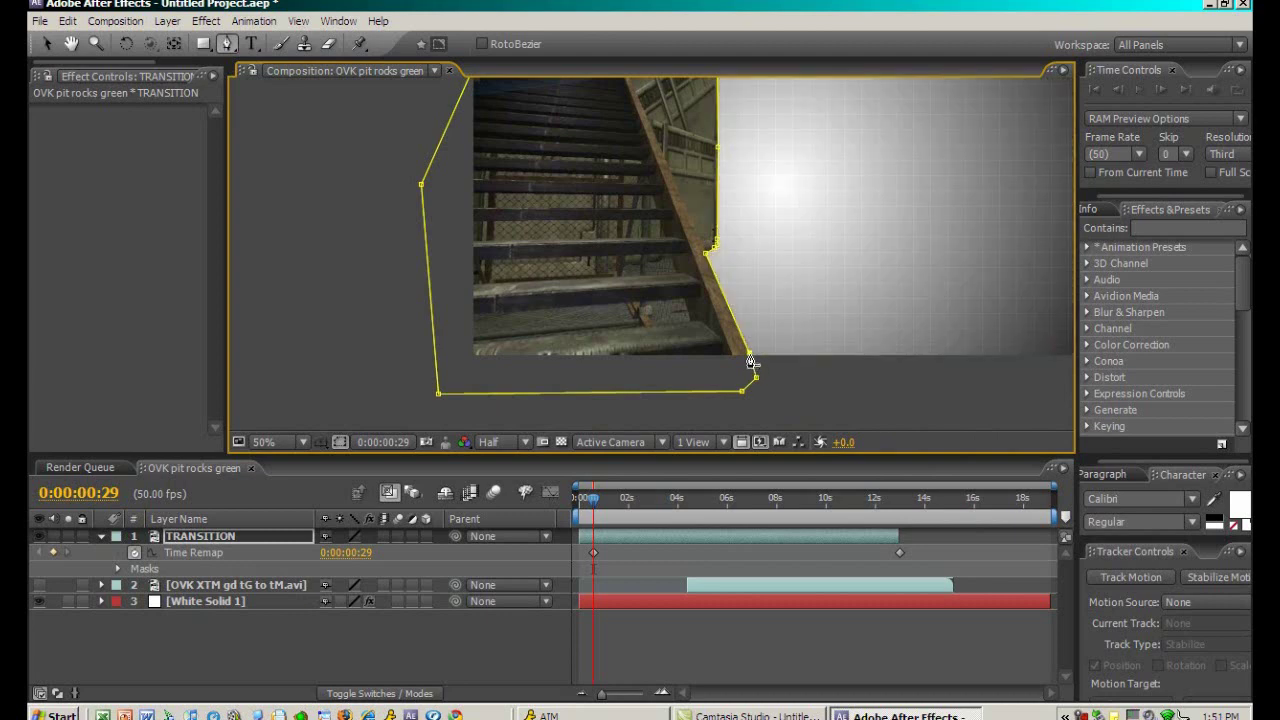
Step: Zoom out to 25%, recenter the composition, select White Solid 1 and scrub the clip start
{"action": "key", "text": "h"}
{"action": "key", "text": "comma"}
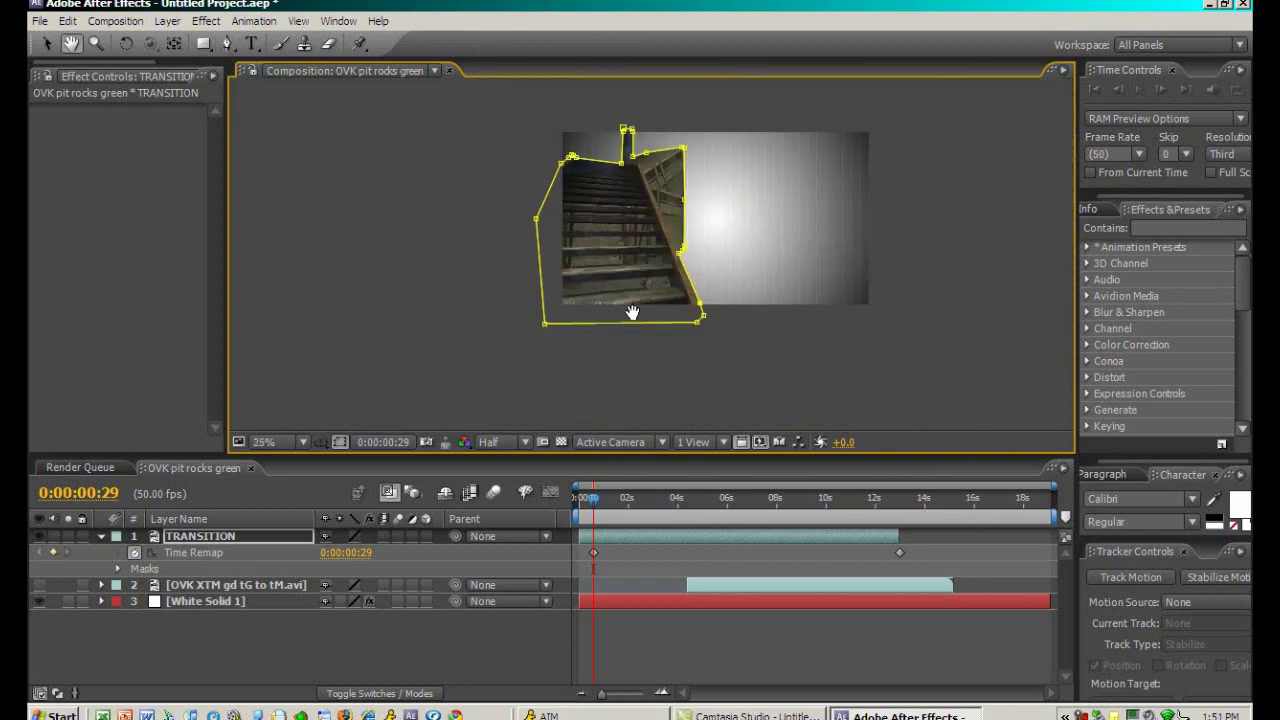
{"action": "left_click_drag", "start_coordinate": [628, 309], "coordinate": [486, 365]}
{"action": "key", "text": "v"}
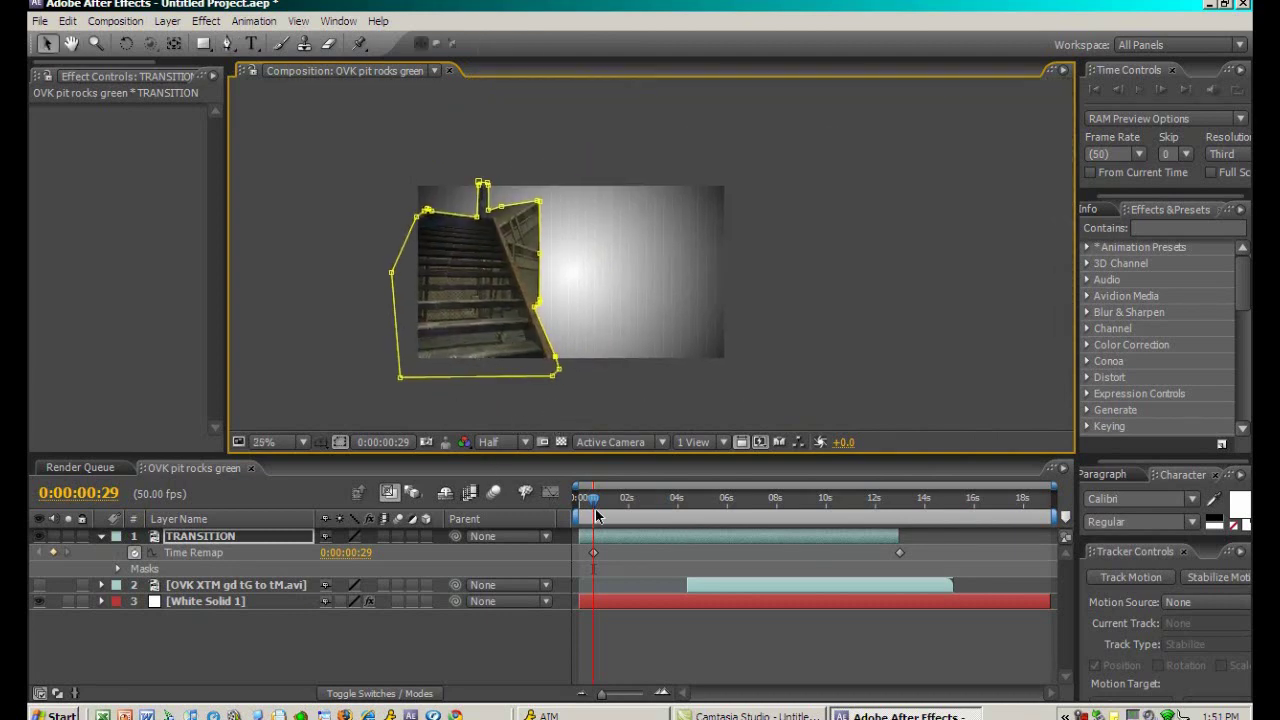
{"action": "left_click", "coordinate": [200, 599]}
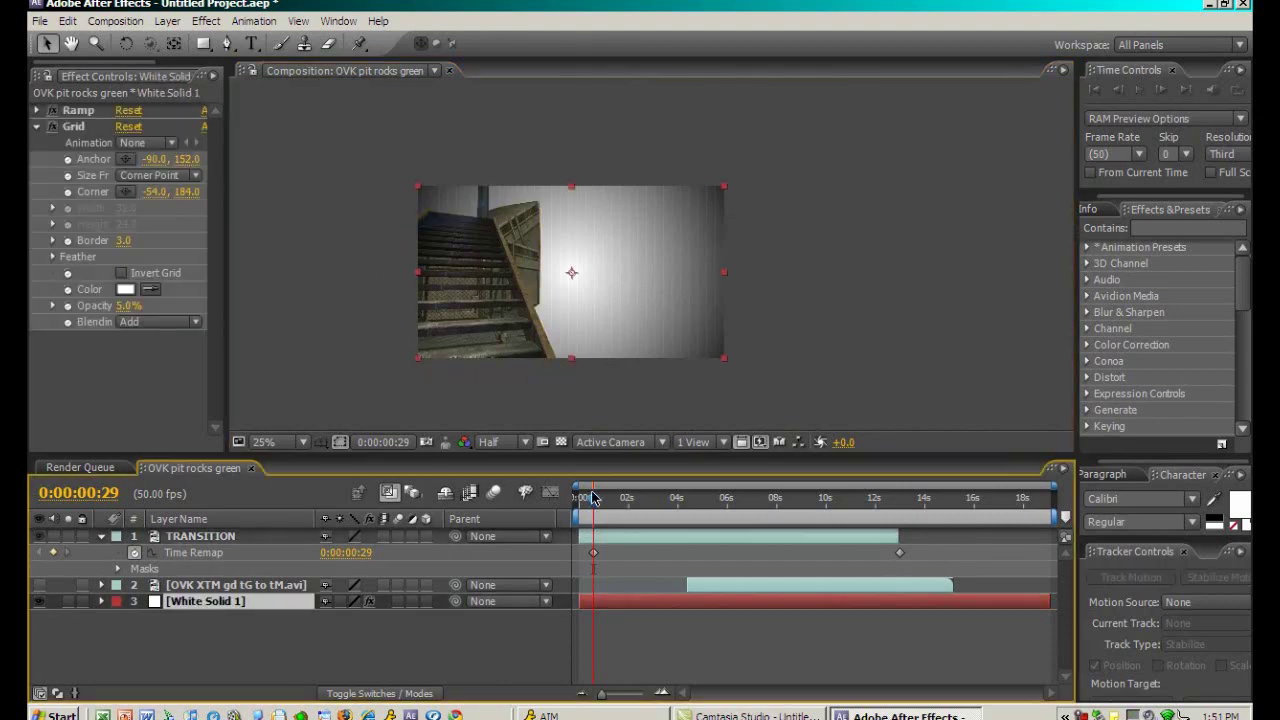
{"action": "mouse_move", "coordinate": [594, 498]}
{"action": "left_mouse_down"}
{"action": "mouse_move", "coordinate": [585, 505]}
{"action": "mouse_move", "coordinate": [598, 507]}
{"action": "left_mouse_up"}
Step: Zoom to 50%, check an earlier frame, return to frame 29, and select TRANSITION
{"action": "key", "text": "space"}
{"action": "left_click", "coordinate": [601, 362]}
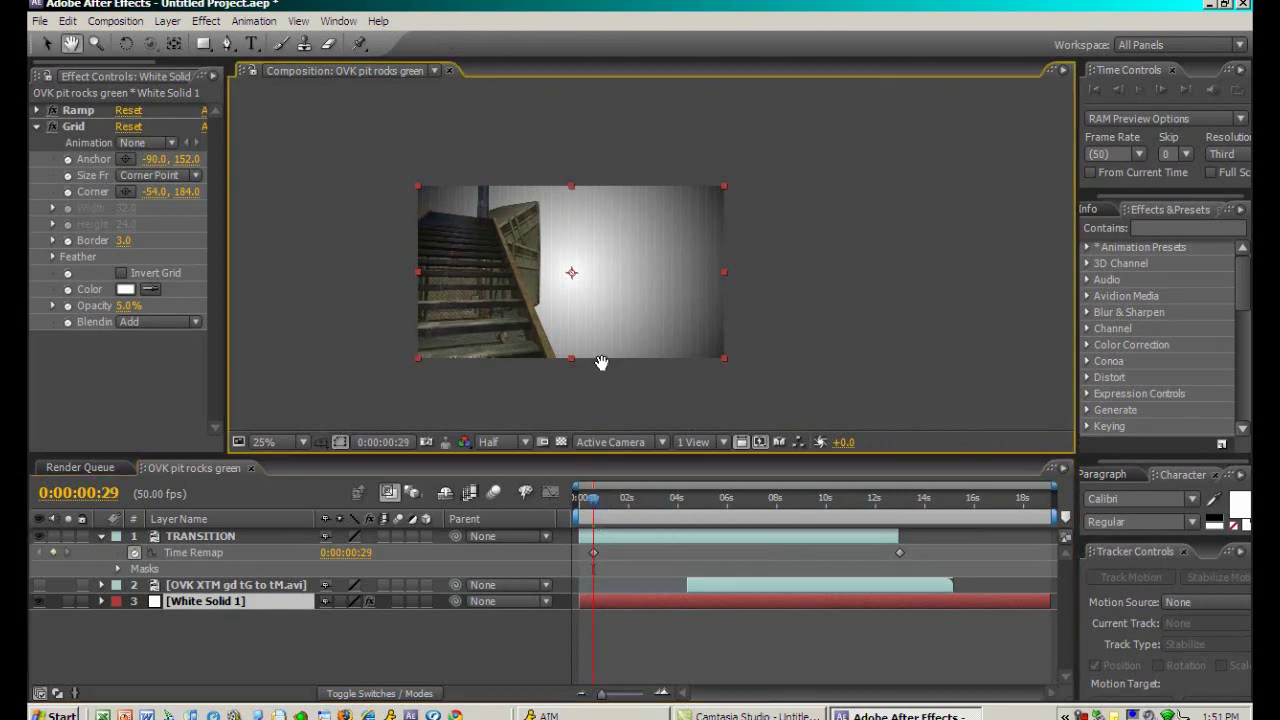
{"action": "key", "text": "period"}
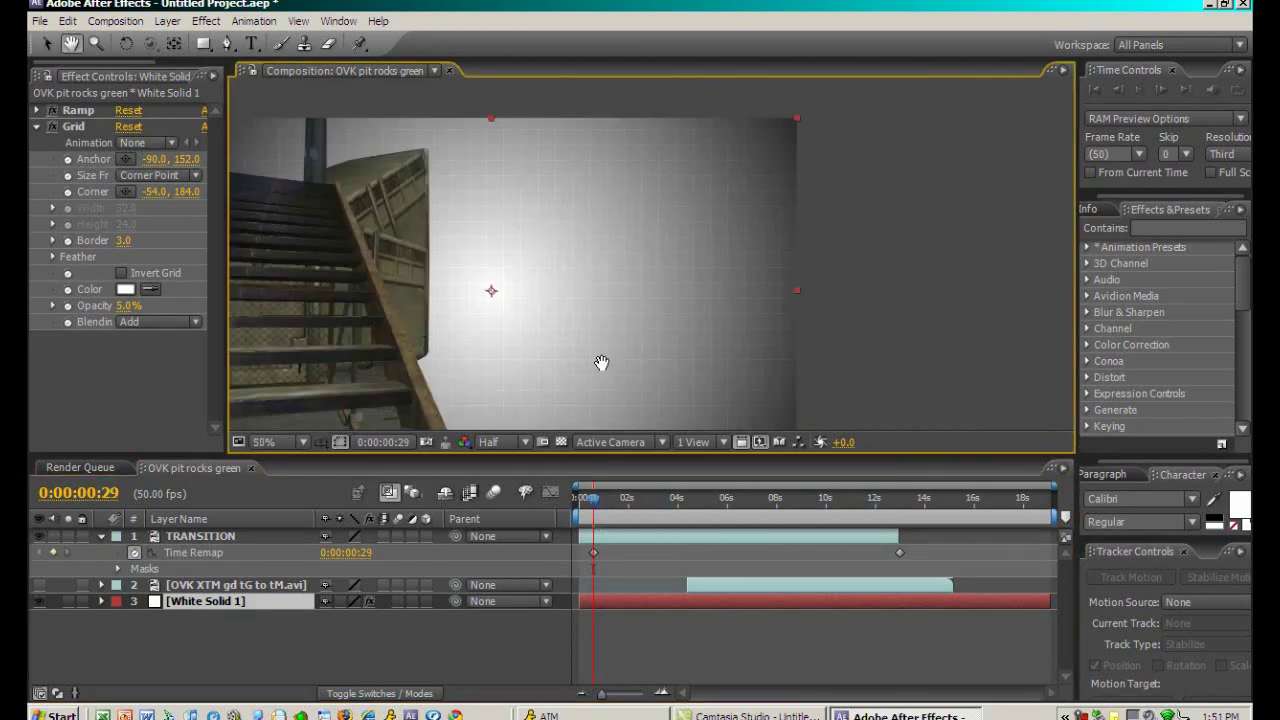
{"action": "left_click_drag", "start_coordinate": [603, 366], "coordinate": [714, 323]}
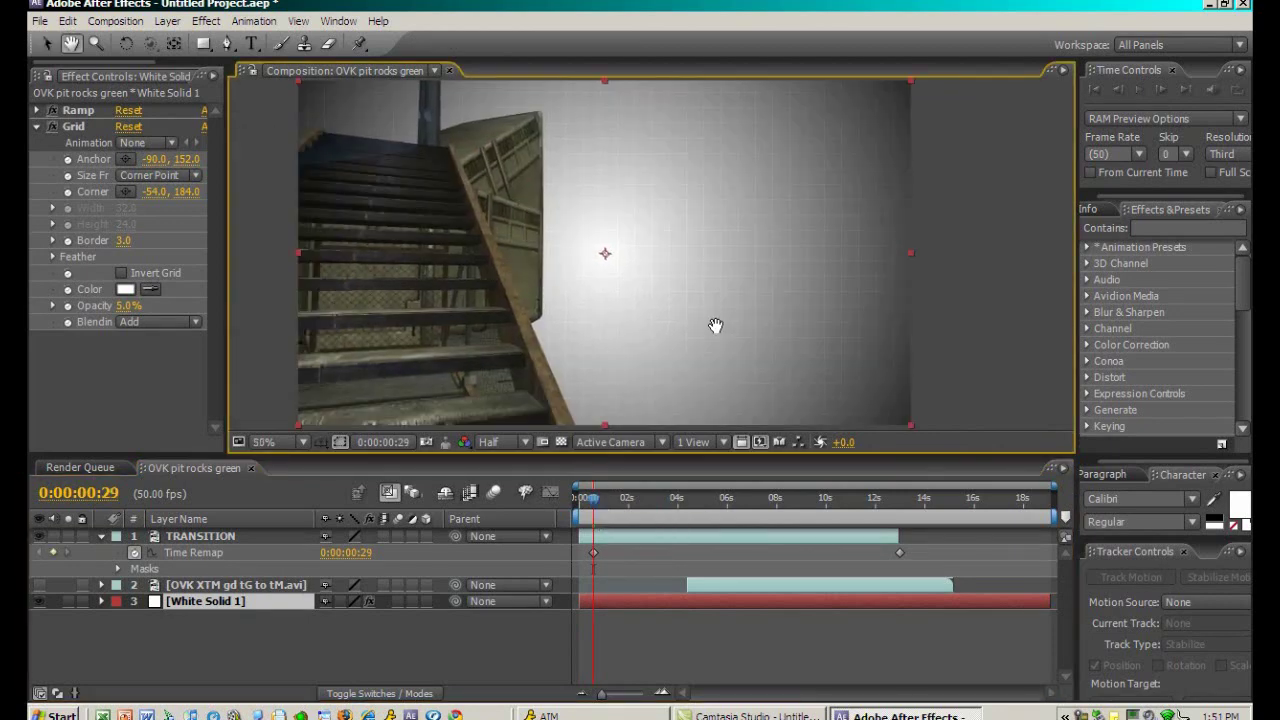
{"action": "left_click", "coordinate": [591, 508]}
{"action": "left_click", "coordinate": [593, 508]}
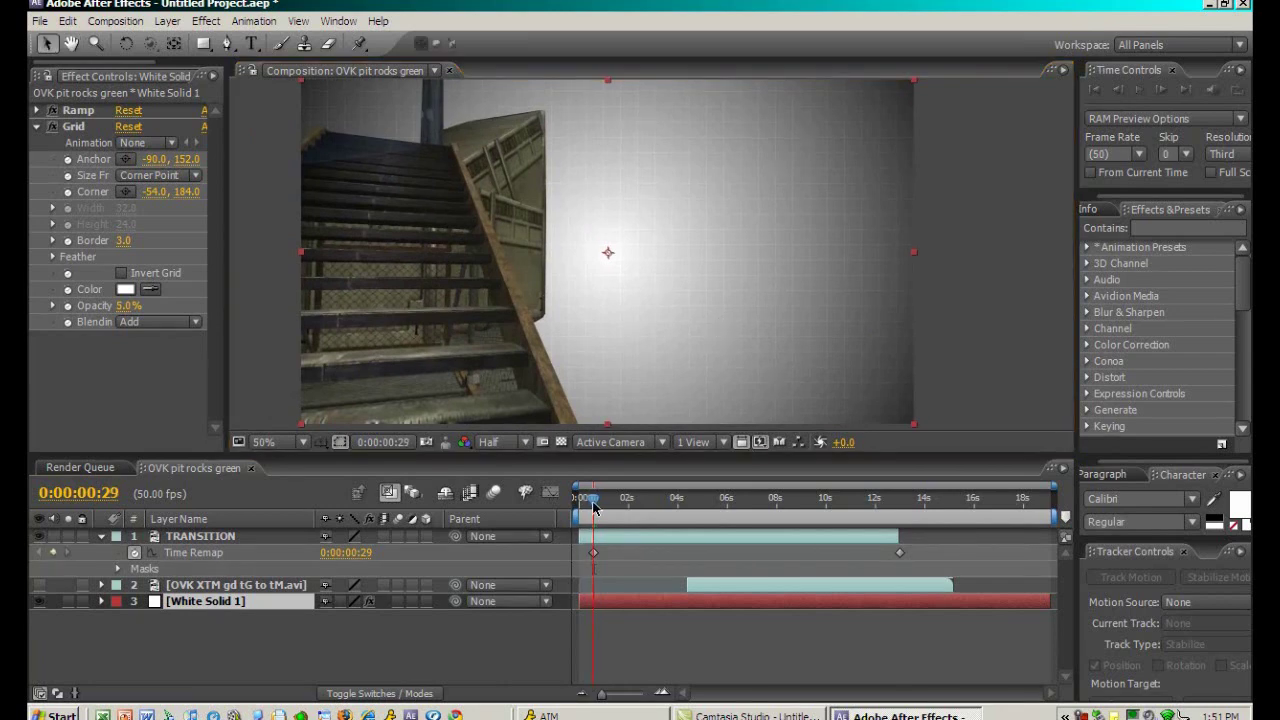
{"action": "left_click", "coordinate": [193, 541]}
Step: Keyframe TRANSITION's Opacity at 100% at frame 29
{"action": "key", "text": "t"}
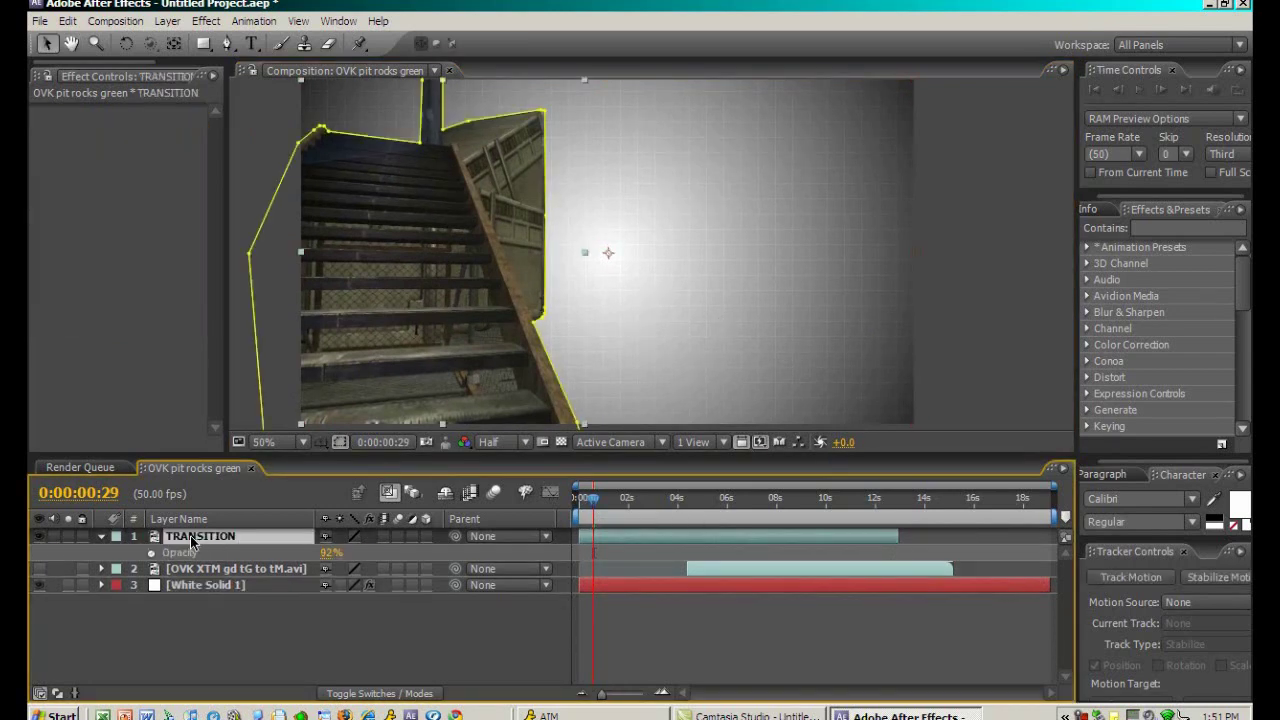
{"action": "left_click", "coordinate": [165, 553]}
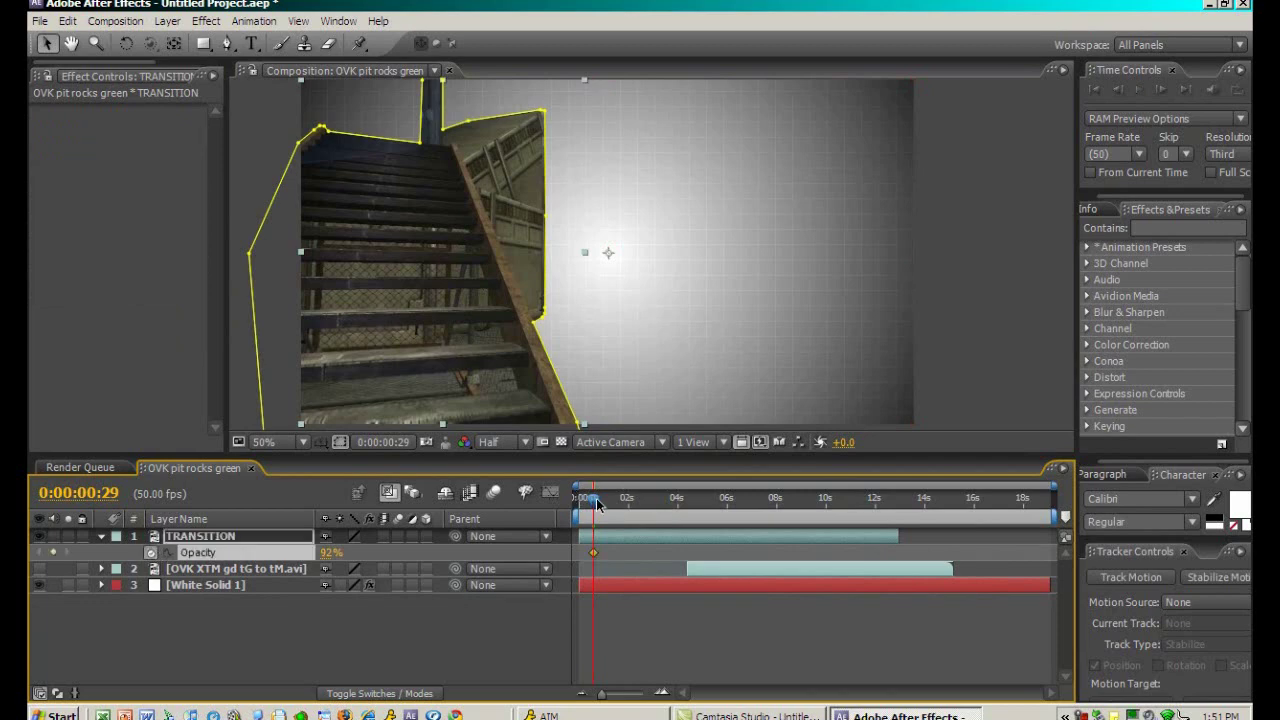
{"action": "left_click", "coordinate": [330, 552]}
{"action": "left_click_drag", "start_coordinate": [330, 552], "coordinate": [572, 448]}
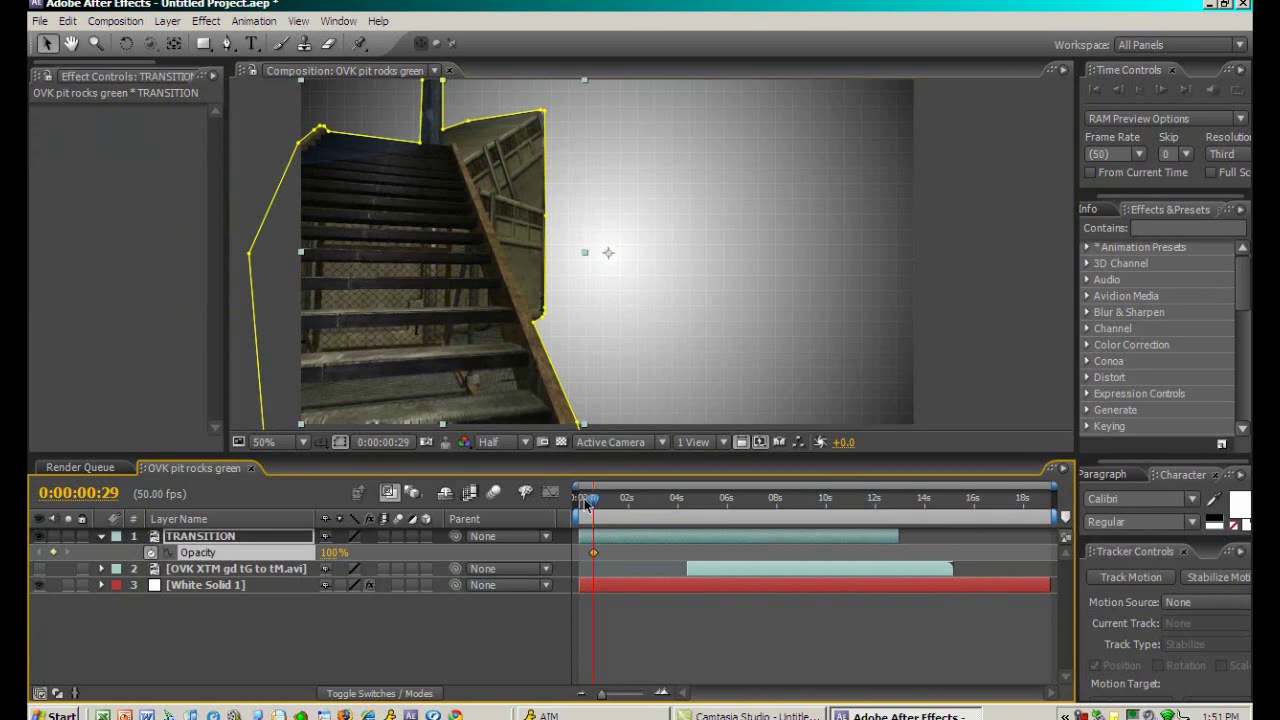
Step: Set Opacity to 0% at 0:00:00:00, hide the mask outline, and preview the fade-in
{"action": "left_click_drag", "start_coordinate": [586, 505], "coordinate": [578, 505]}
{"action": "left_click", "coordinate": [330, 552]}
{"action": "type", "text": "0"}
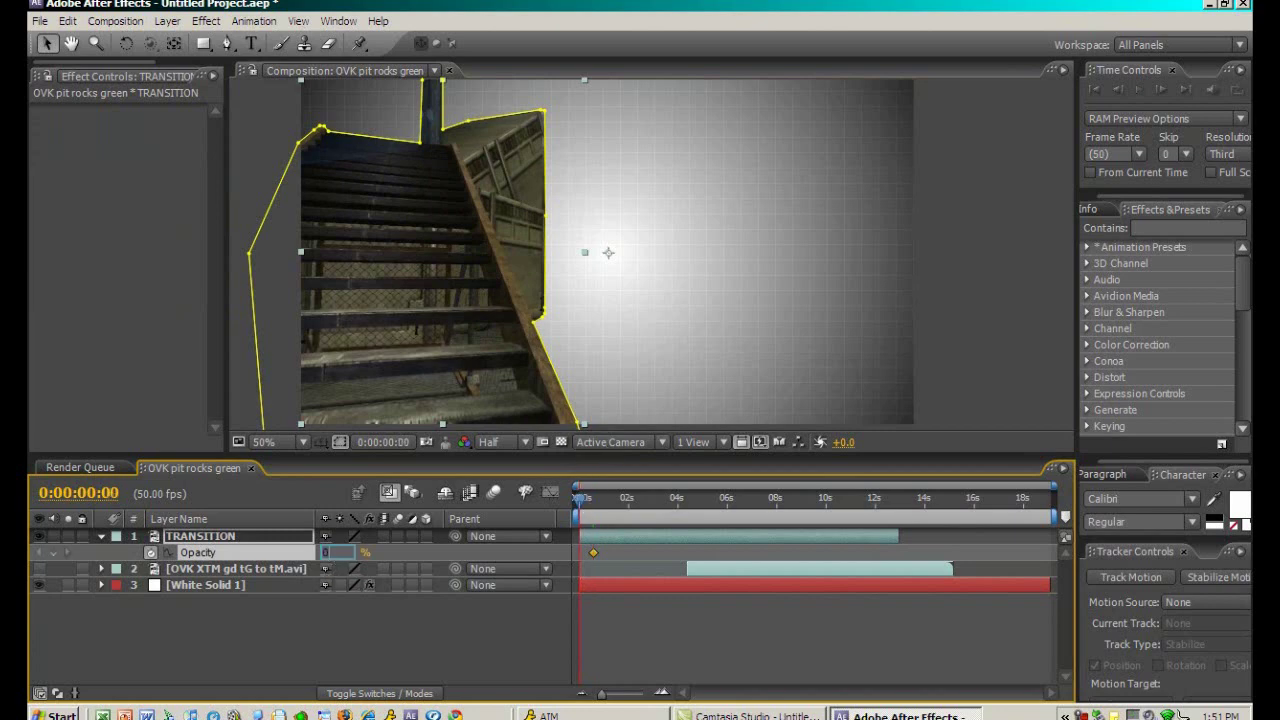
{"action": "key", "text": "Return"}
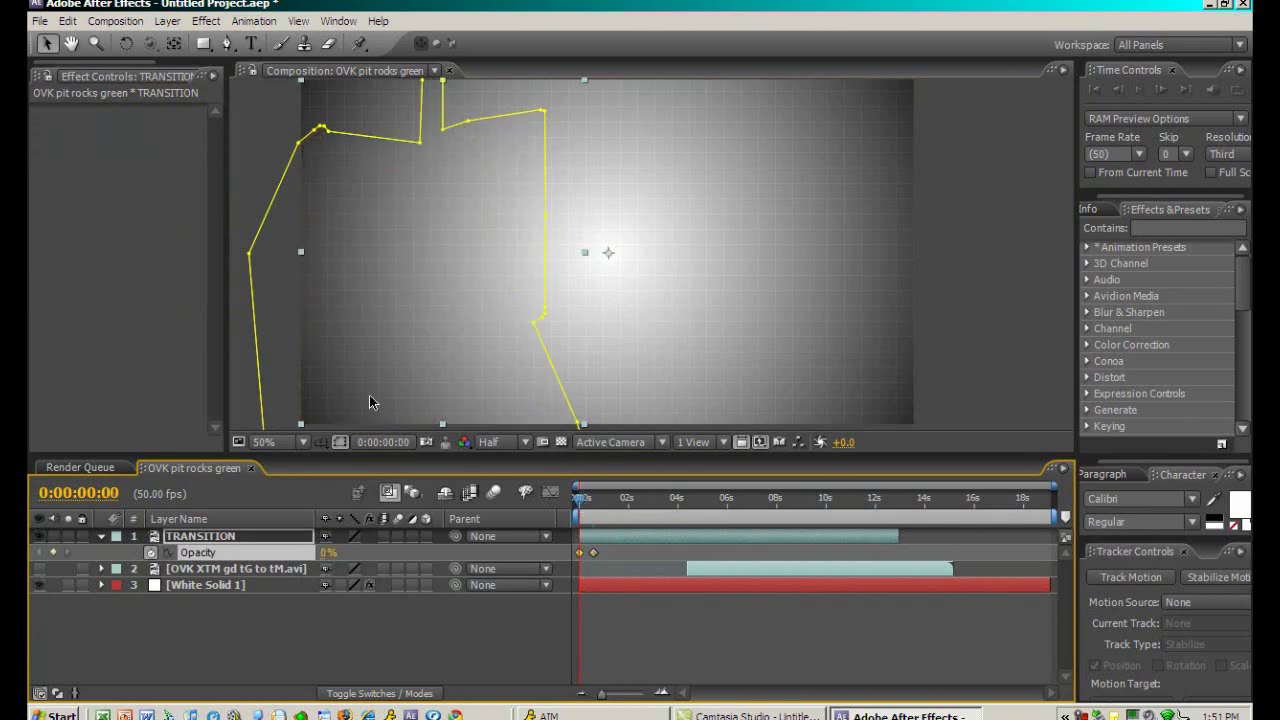
{"action": "left_click", "coordinate": [340, 442]}
{"action": "mouse_move", "coordinate": [580, 500]}
{"action": "left_mouse_down"}
{"action": "mouse_move", "coordinate": [596, 503]}
{"action": "mouse_move", "coordinate": [580, 505]}
{"action": "left_mouse_up"}
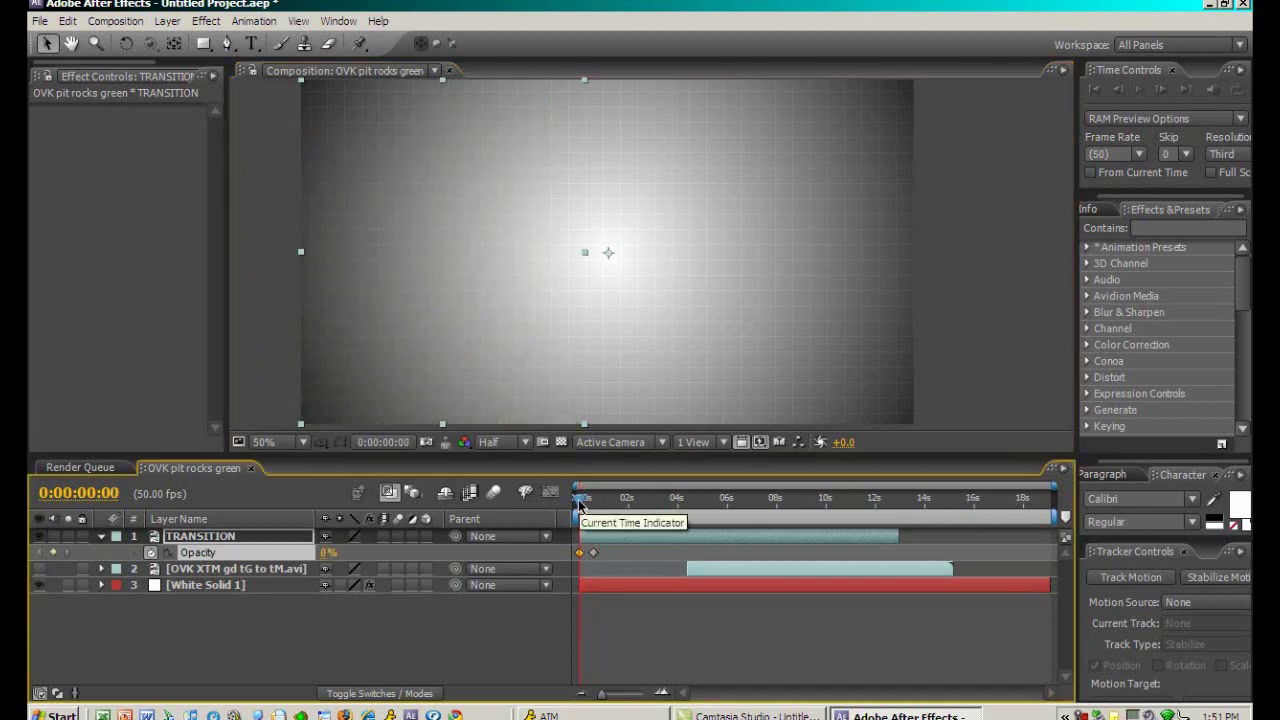
{"action": "key", "text": "Delete"}
Step: Keyframe TRANSITION's Position at time 0 and shift that keyframe later
{"action": "key", "text": "p"}
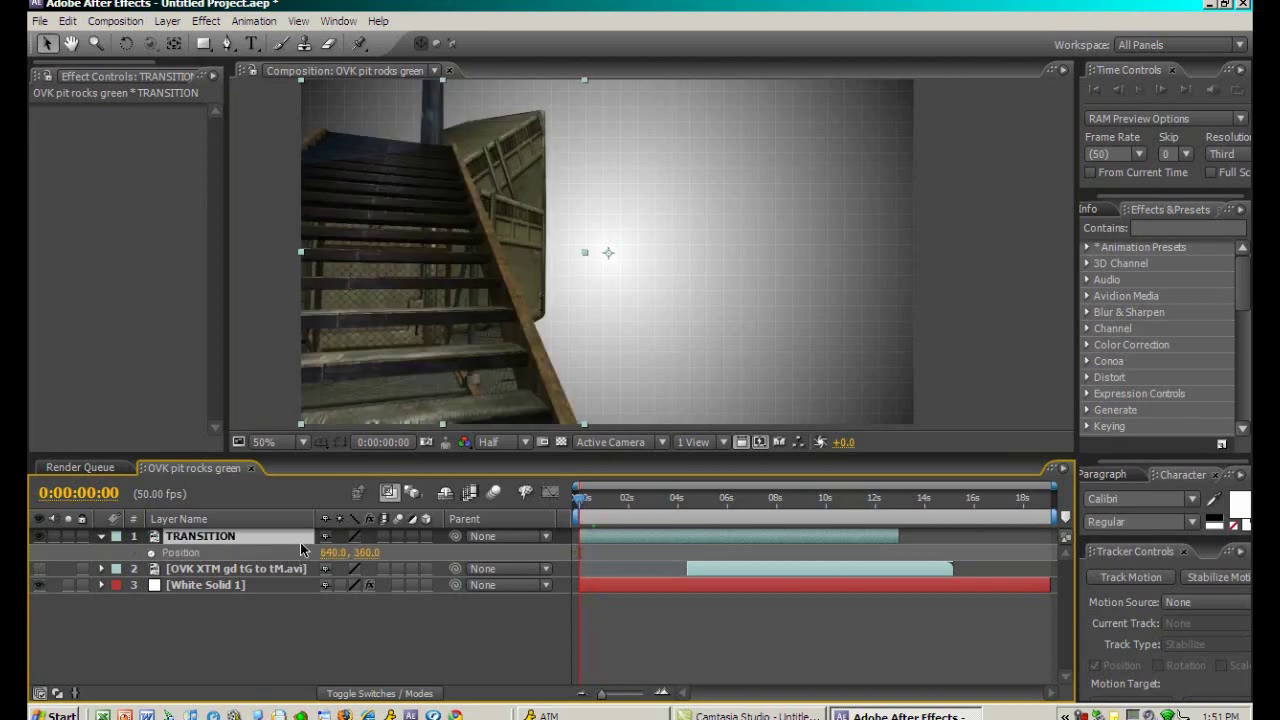
{"action": "left_click", "coordinate": [151, 553]}
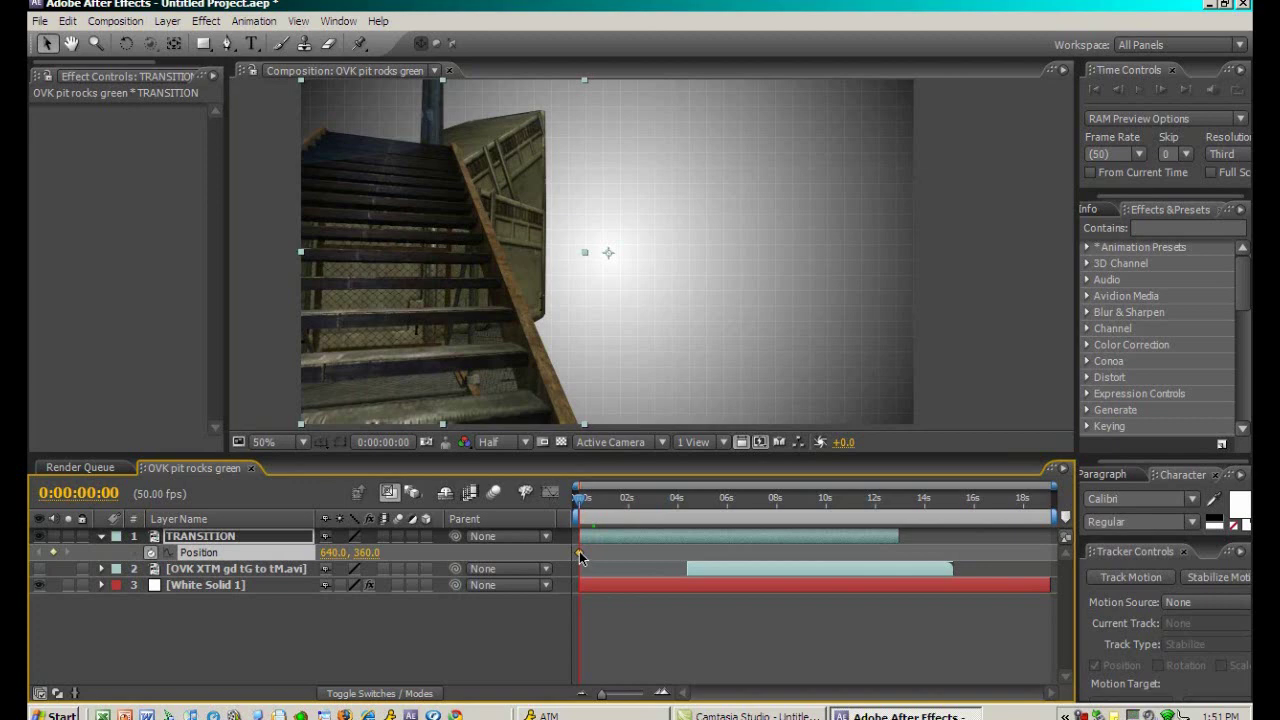
{"action": "key", "text": "u"}
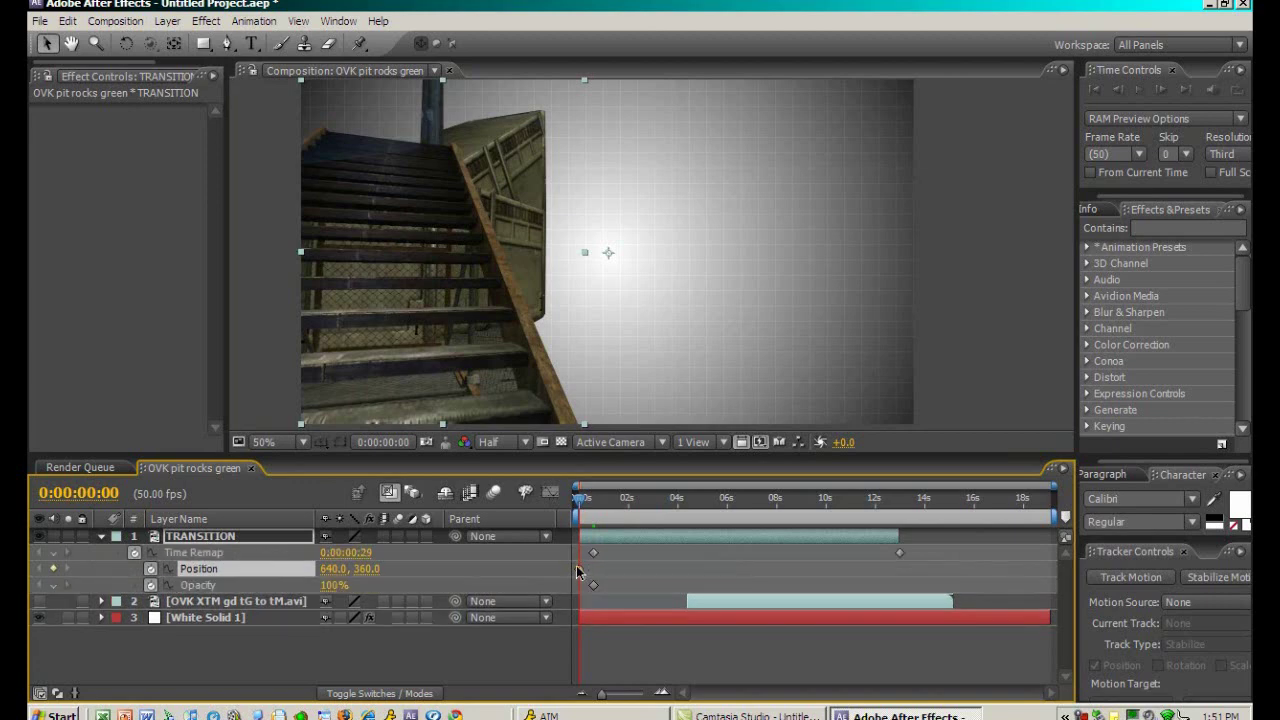
{"action": "left_click_drag", "start_coordinate": [576, 571], "coordinate": [591, 570]}
Step: Drag Position X to 38.0 so the stairs start at the left edge, then preview
{"action": "left_click", "coordinate": [407, 564]}
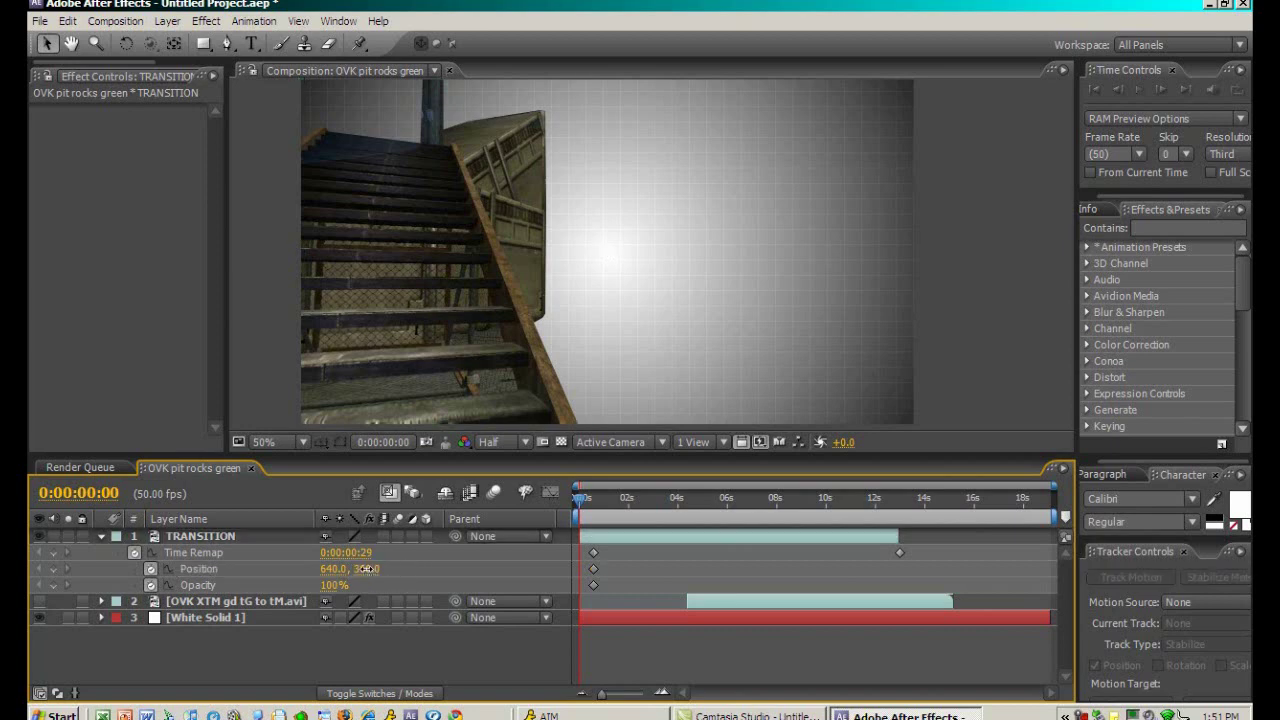
{"action": "left_click_drag", "start_coordinate": [366, 568], "coordinate": [265, 560]}
{"action": "key", "text": "ctrl+z"}
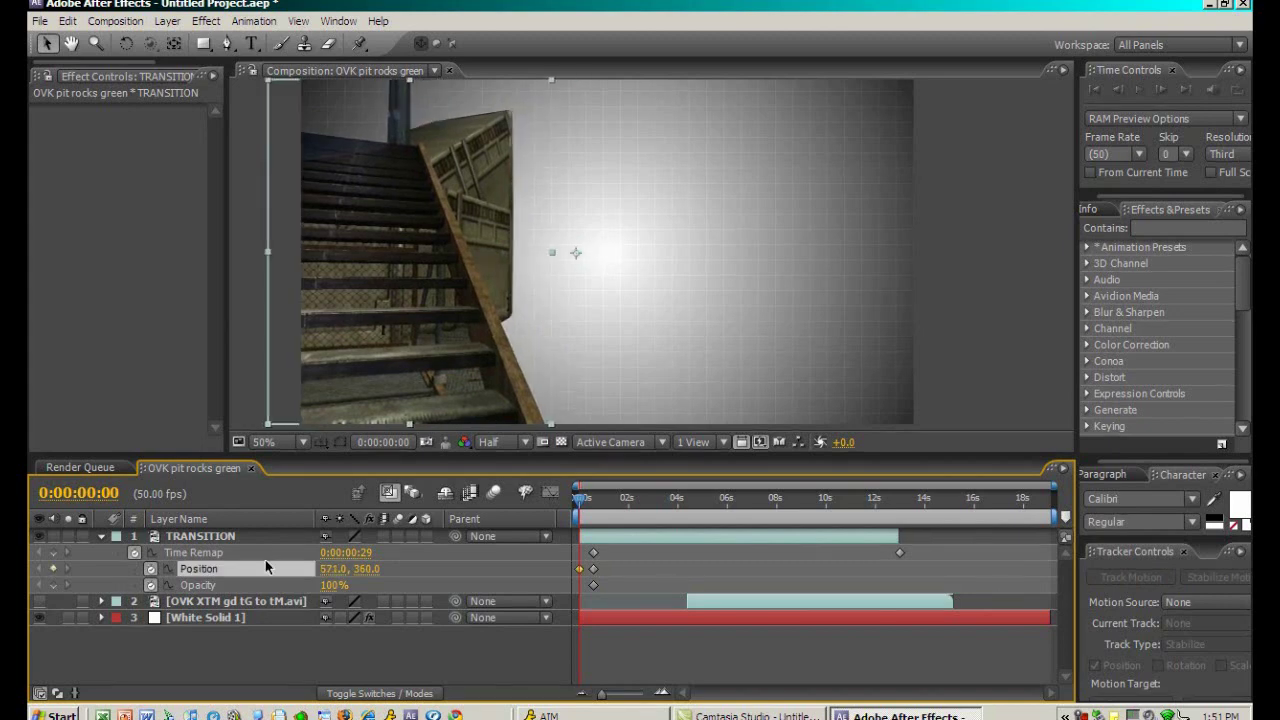
{"action": "left_click_drag", "start_coordinate": [352, 570], "coordinate": [319, 563]}
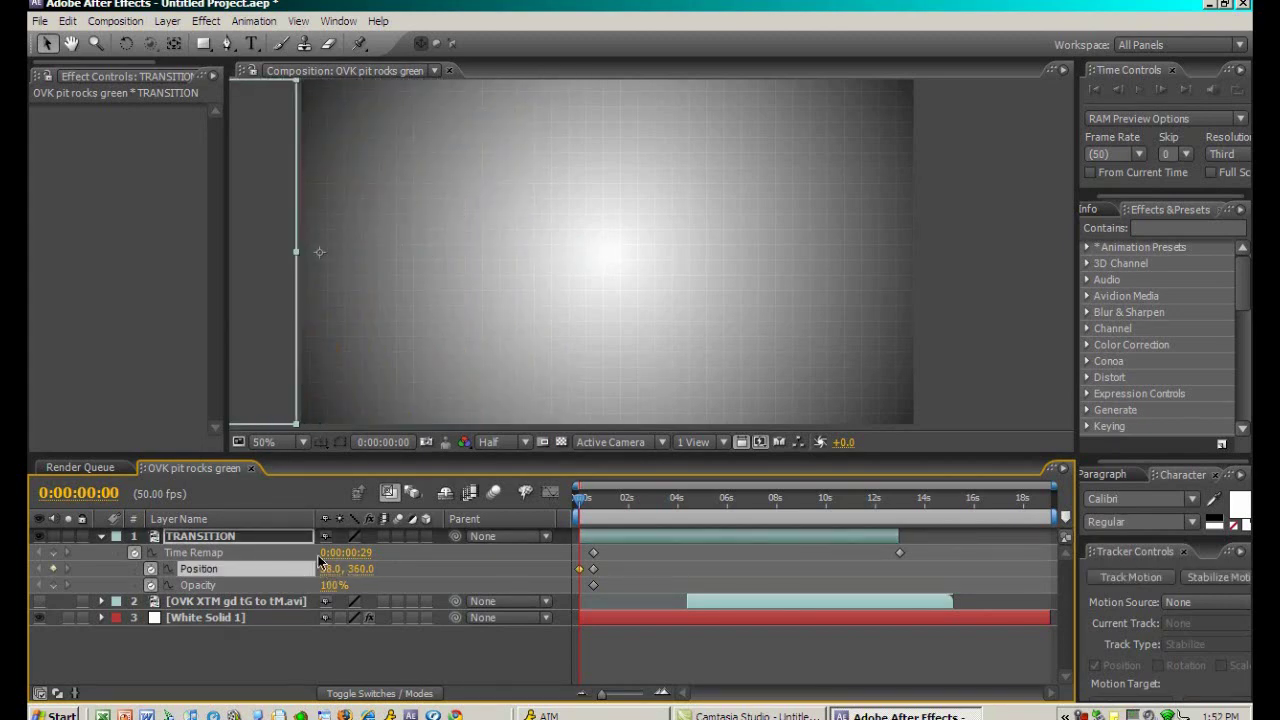
{"action": "mouse_move", "coordinate": [580, 506]}
{"action": "left_mouse_down"}
{"action": "mouse_move", "coordinate": [600, 507]}
{"action": "mouse_move", "coordinate": [576, 506]}
{"action": "left_mouse_up"}
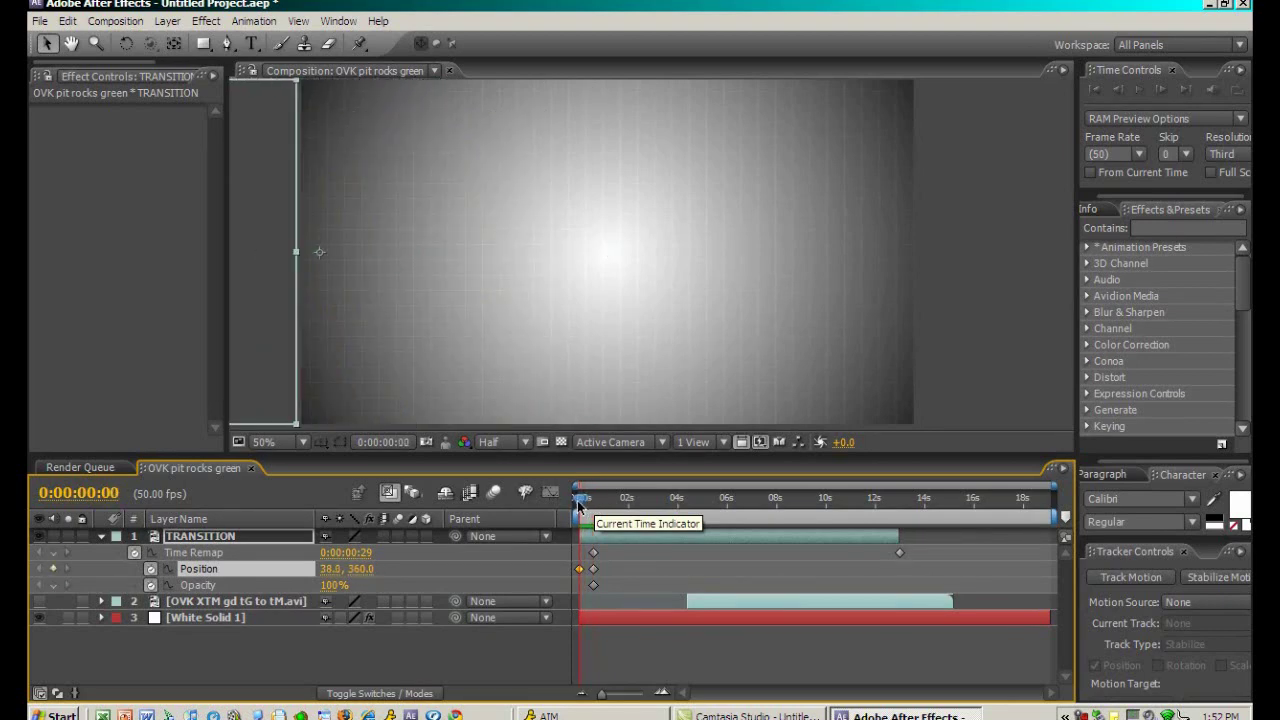
Step: Keyframe TRANSITION's Rotation at +14° at the start and preview the tilt with the slide
{"action": "key", "text": "r"}
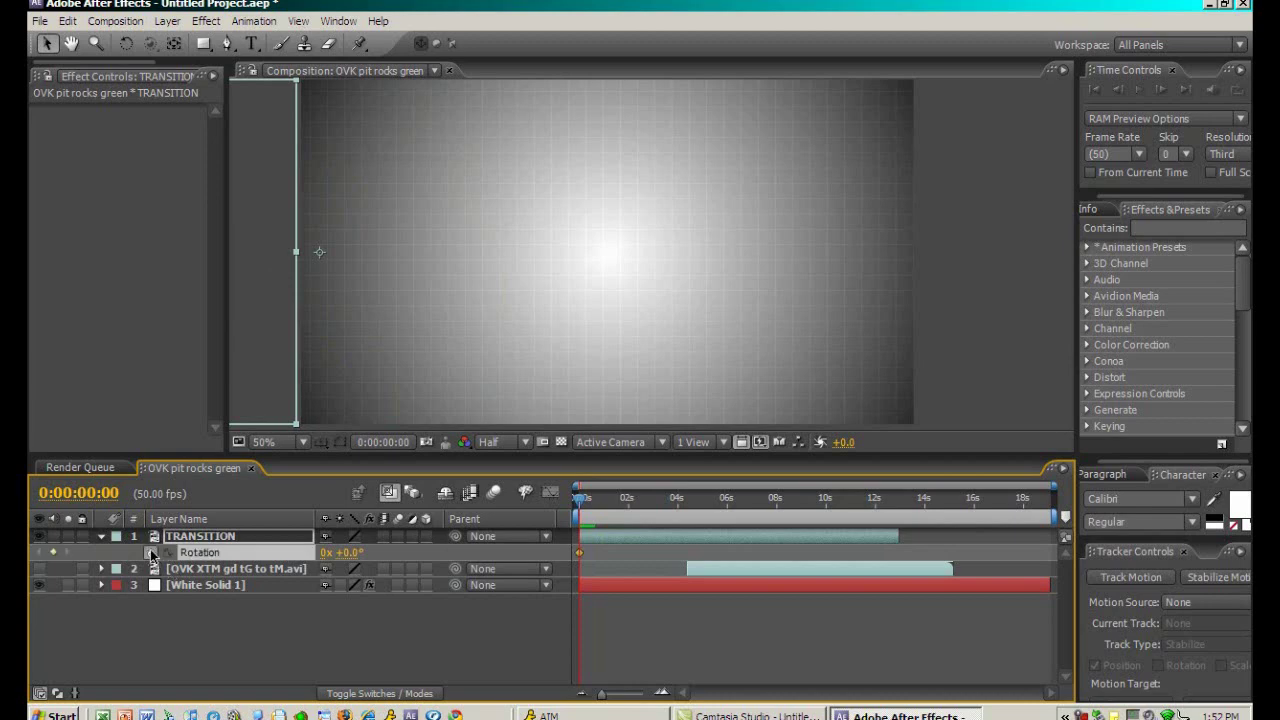
{"action": "key", "text": "u"}
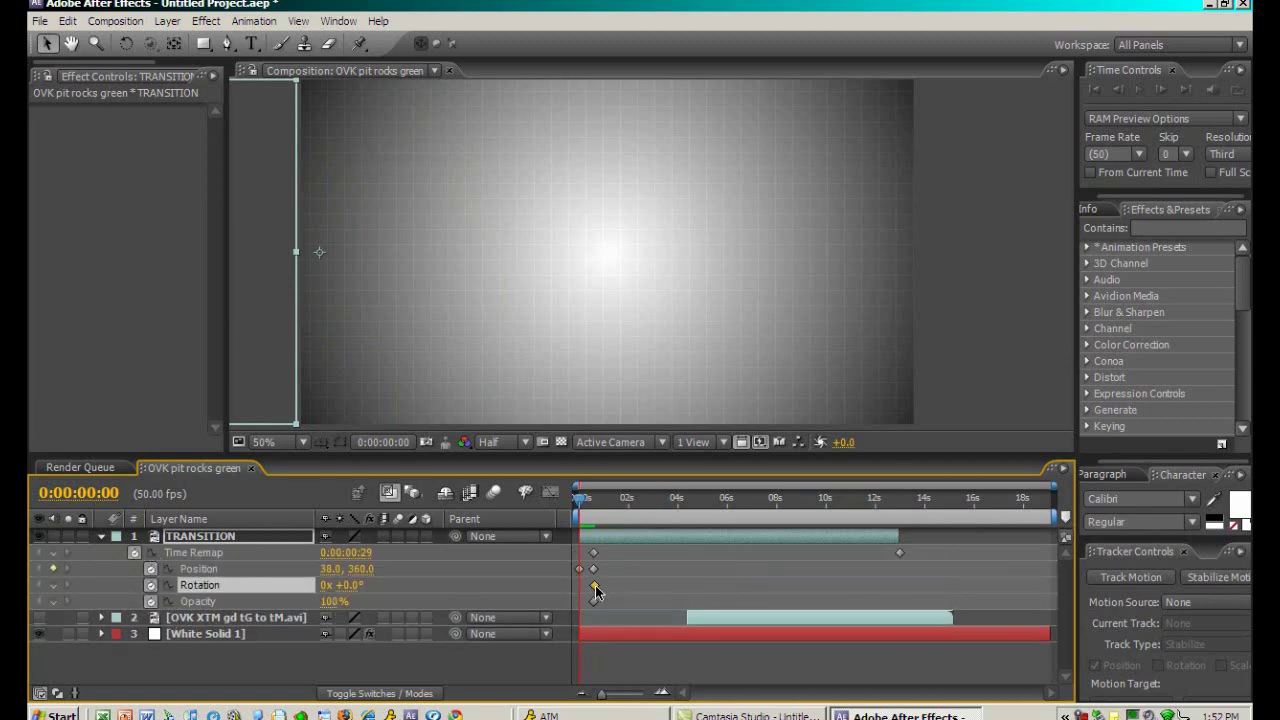
{"action": "left_click_drag", "start_coordinate": [344, 586], "coordinate": [499, 522]}
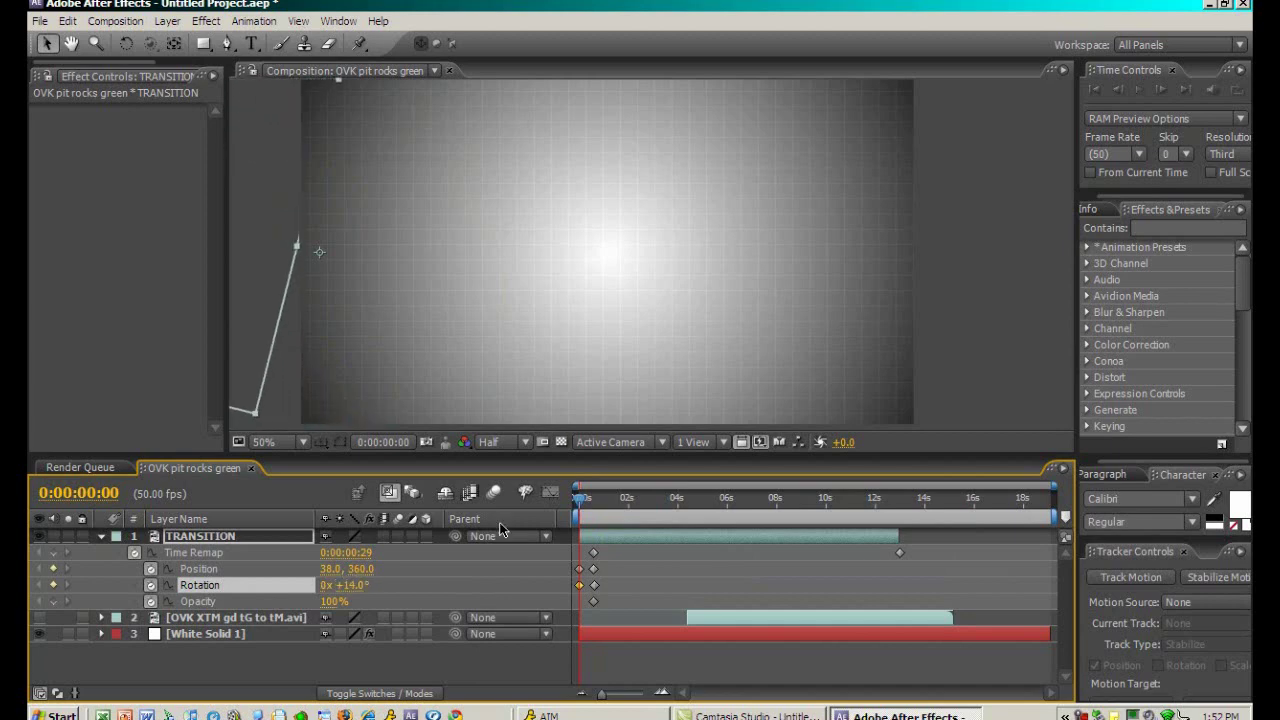
{"action": "mouse_move", "coordinate": [582, 503]}
{"action": "left_mouse_down"}
{"action": "mouse_move", "coordinate": [594, 497]}
{"action": "mouse_move", "coordinate": [578, 499]}
{"action": "left_mouse_up"}
Step: Add Turbulent Displace to TRANSITION and keyframe its Amount at the start
{"action": "right_click", "coordinate": [153, 331]}
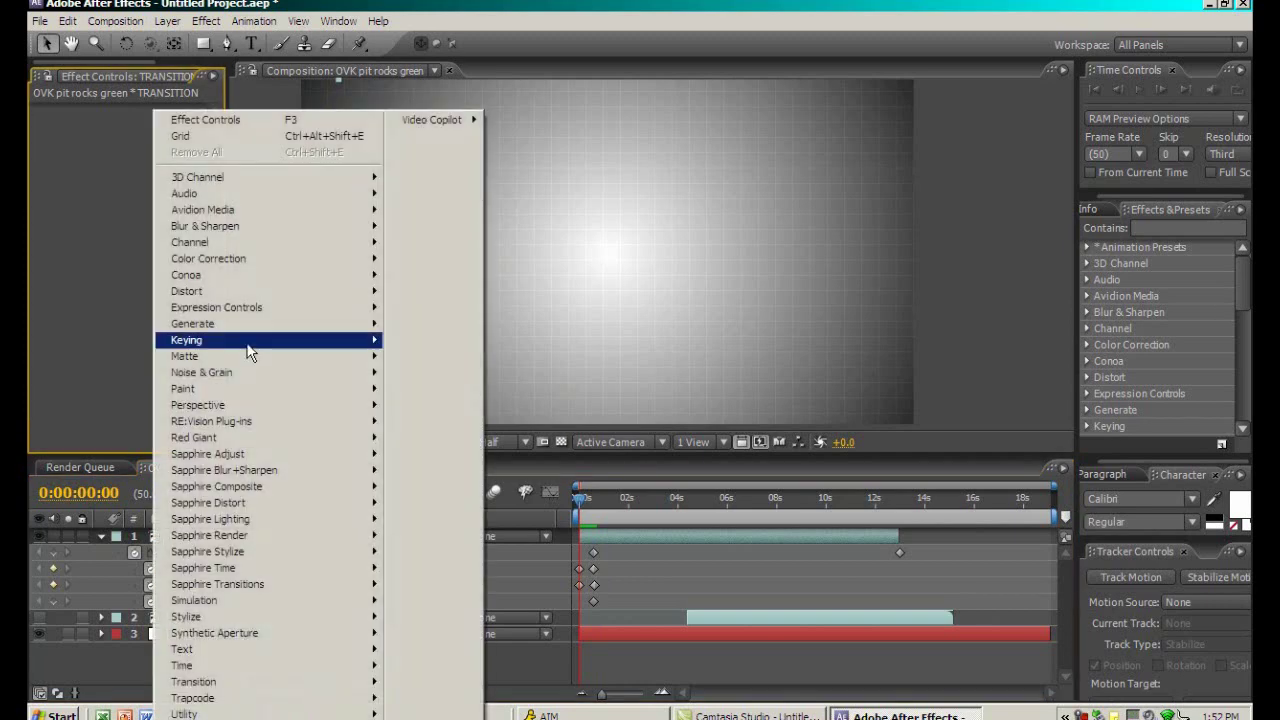
{"action": "mouse_move", "coordinate": [274, 296]}
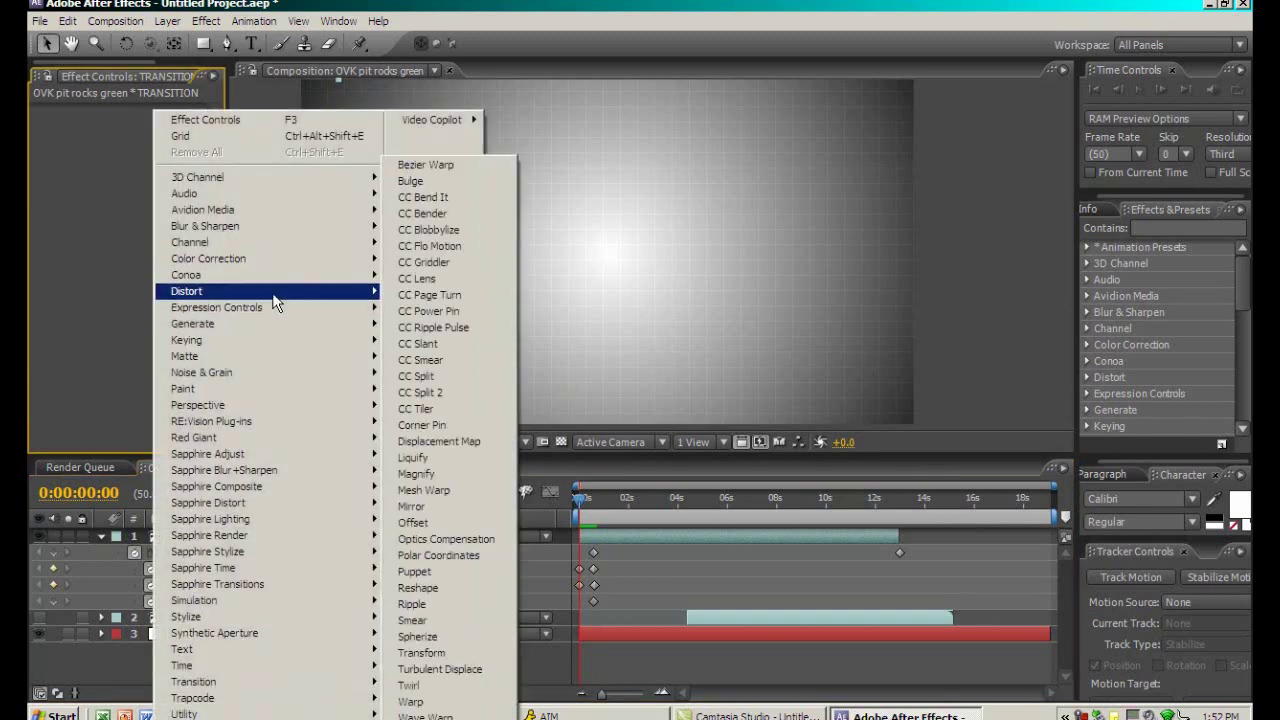
{"action": "left_click", "coordinate": [466, 669]}
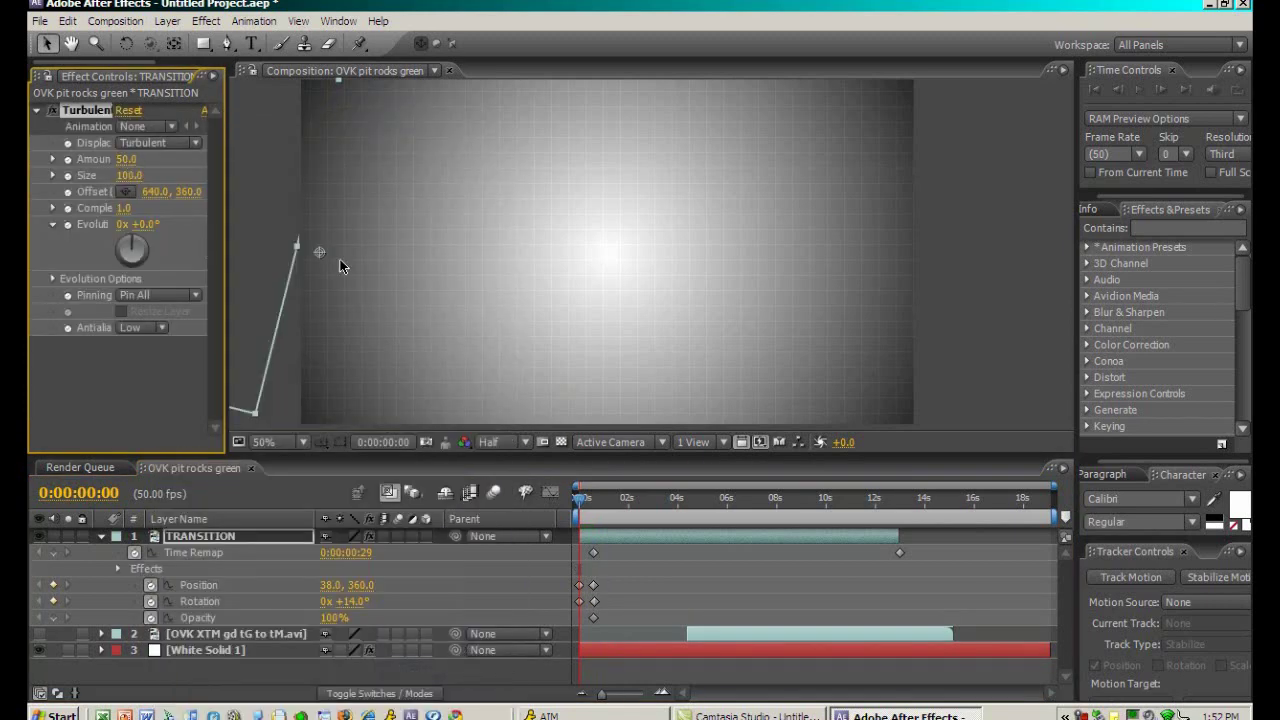
{"action": "left_click", "coordinate": [589, 503]}
{"action": "left_click_drag", "start_coordinate": [589, 503], "coordinate": [579, 507]}
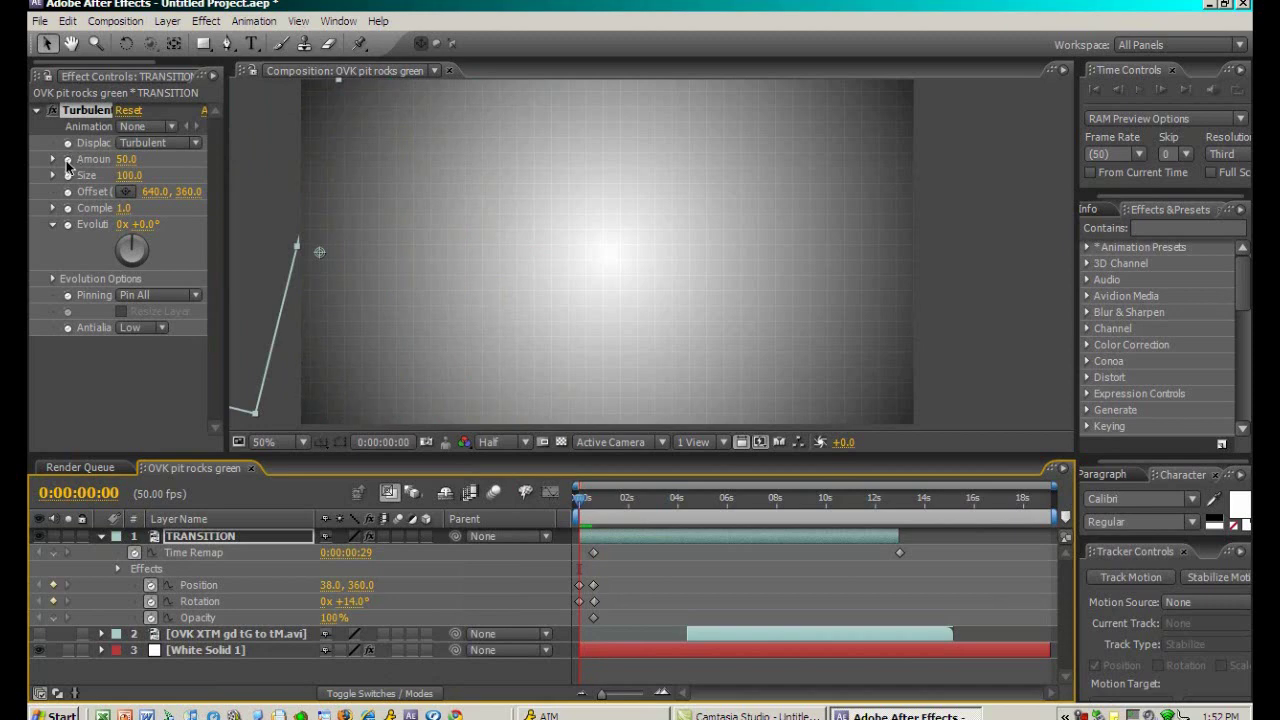
{"action": "left_click", "coordinate": [67, 161]}
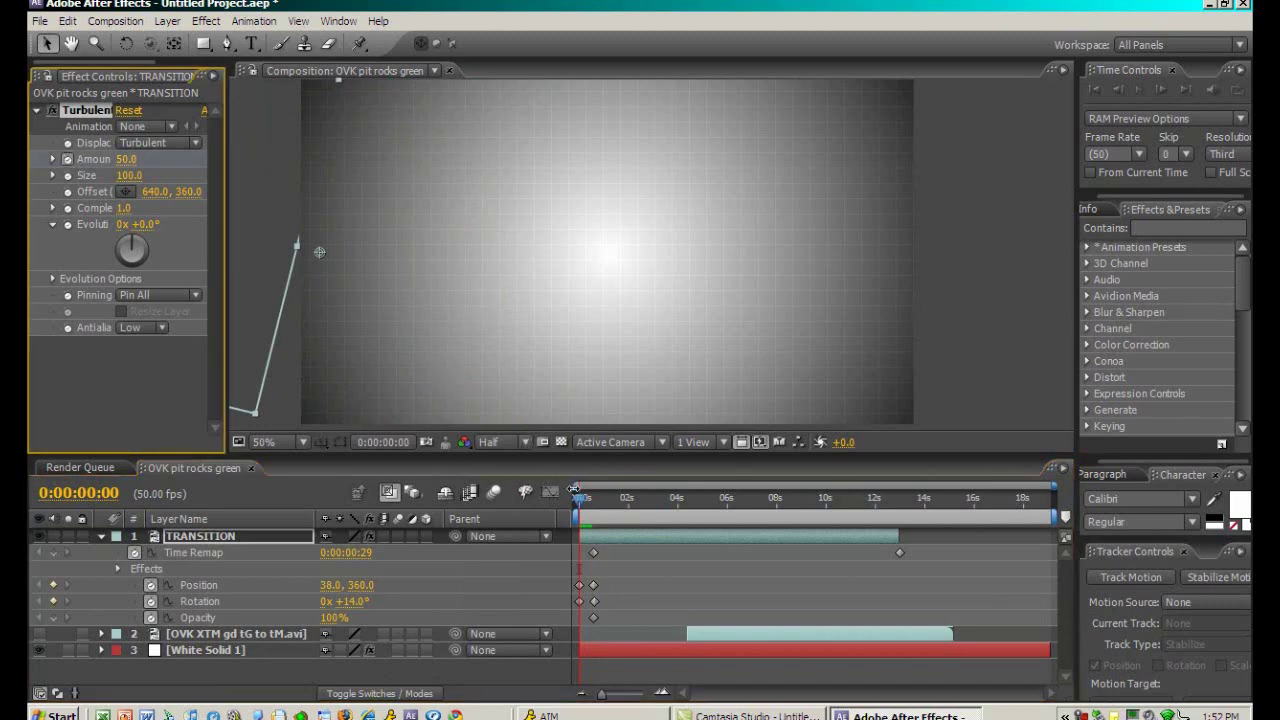
Step: Set the Turbulent Displace Amount to 0 at 0:00:00:29
{"action": "left_click_drag", "start_coordinate": [578, 500], "coordinate": [594, 500]}
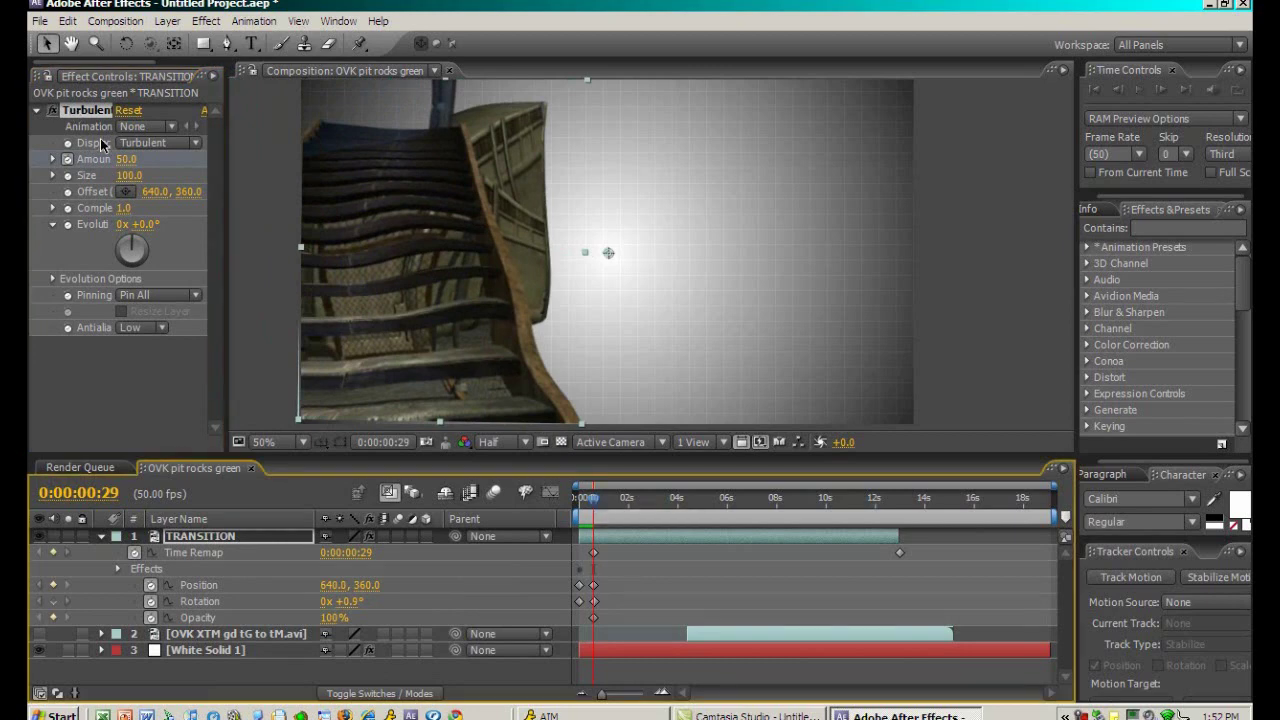
{"action": "left_click", "coordinate": [124, 159]}
{"action": "type", "text": "0"}
{"action": "key", "text": "Return"}
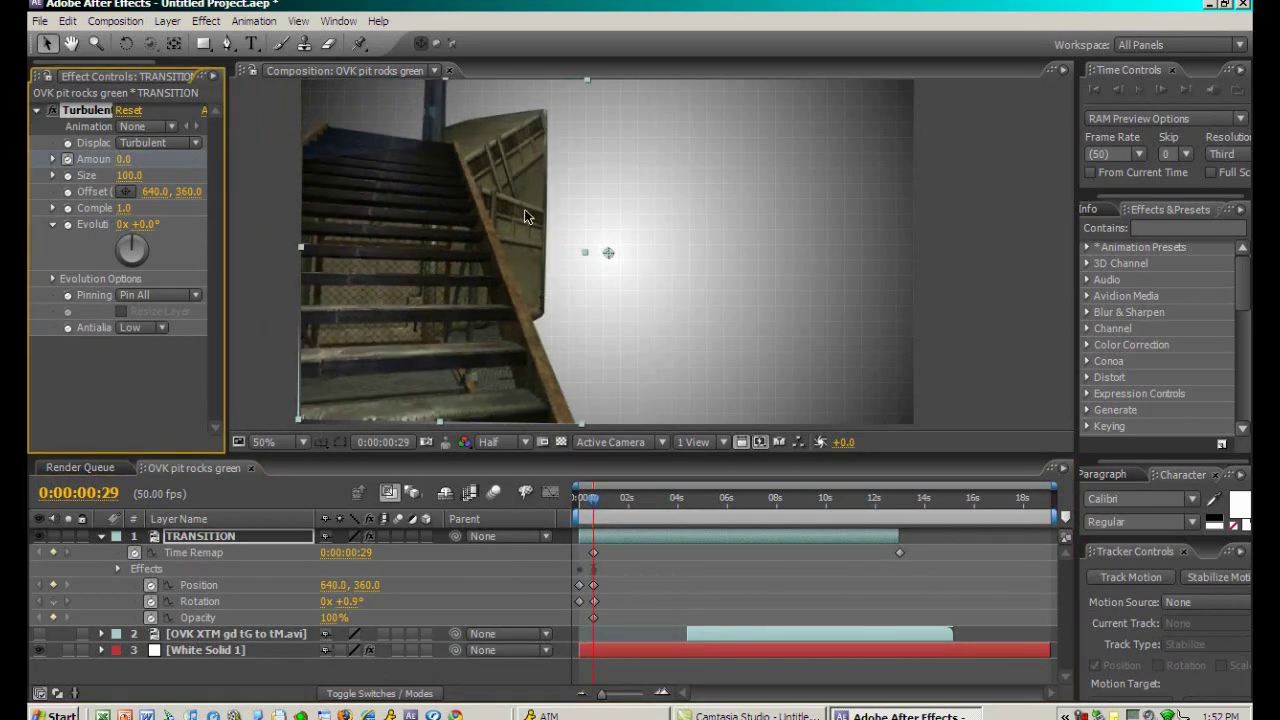
Step: Collapse TRANSITION's properties and duplicate the layer as TRANSITION 2
{"action": "left_click", "coordinate": [235, 541]}
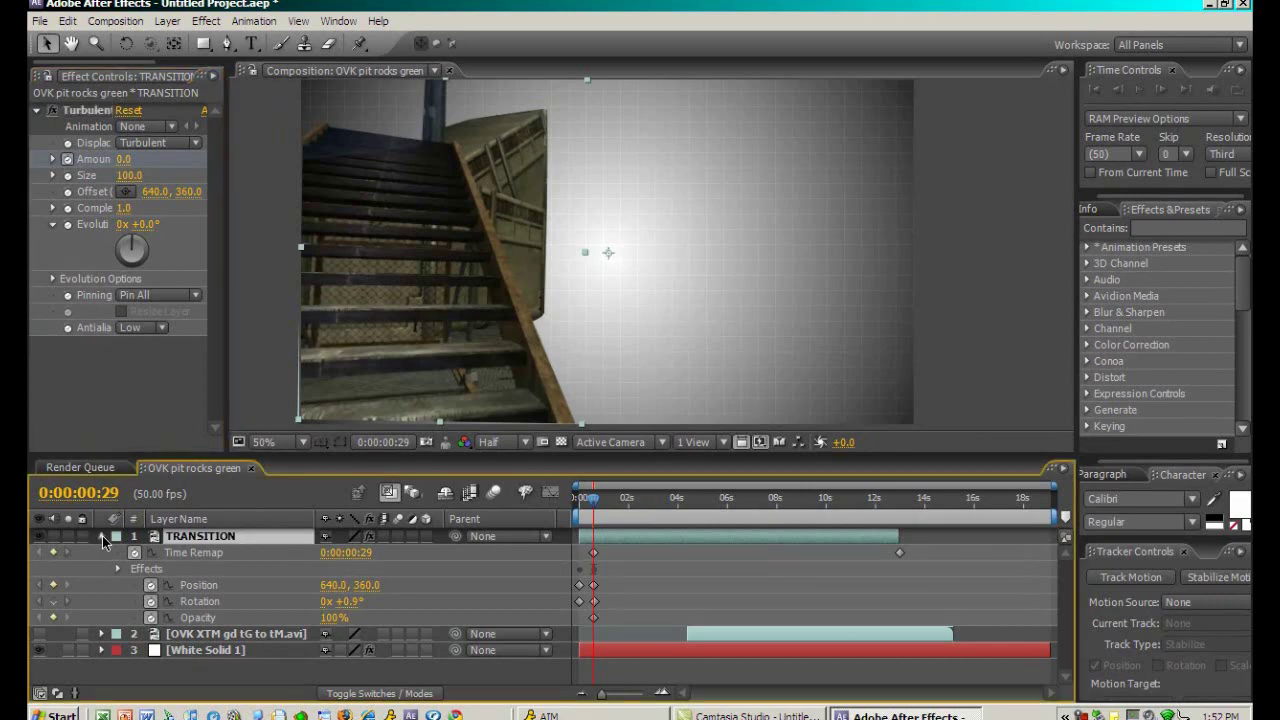
{"action": "left_click", "coordinate": [101, 536]}
{"action": "left_click", "coordinate": [186, 550]}
{"action": "left_click", "coordinate": [195, 538]}
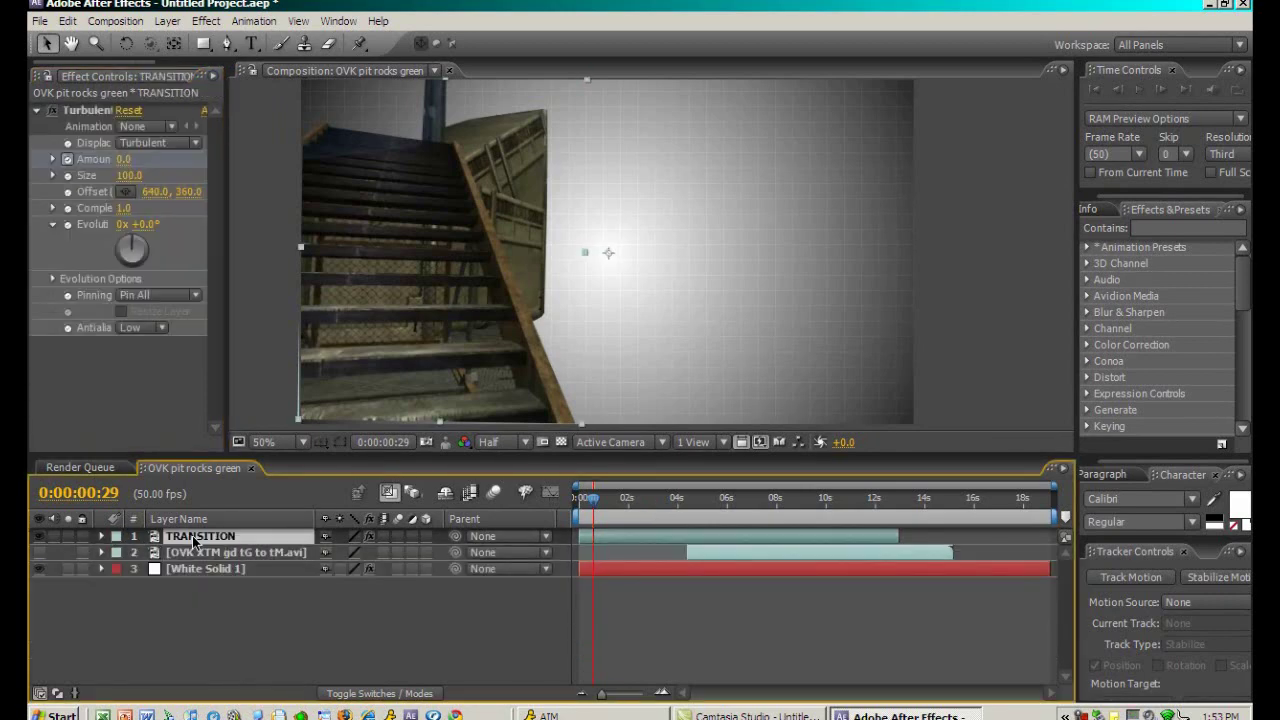
{"action": "key", "text": "ctrl+d"}
Step: Delete Mask 1 from the lower transition copy so it shows the full gameplay
{"action": "left_click", "coordinate": [200, 548]}
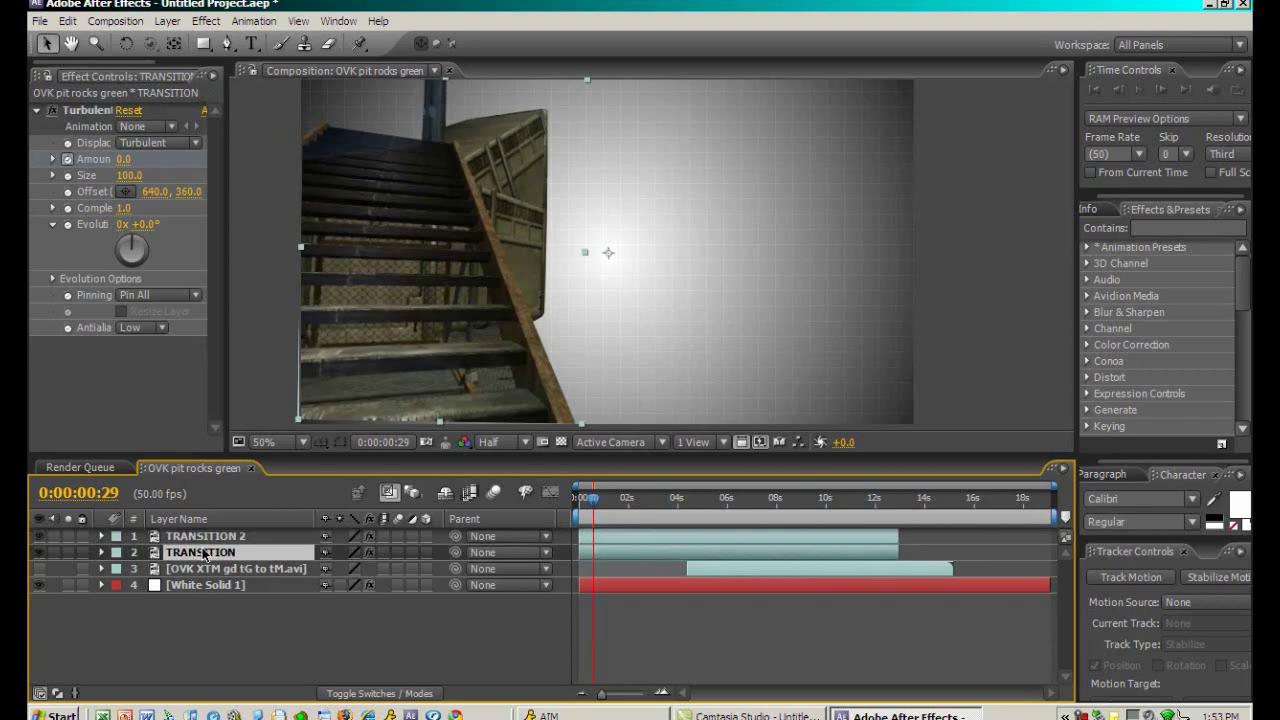
{"action": "key", "text": "m"}
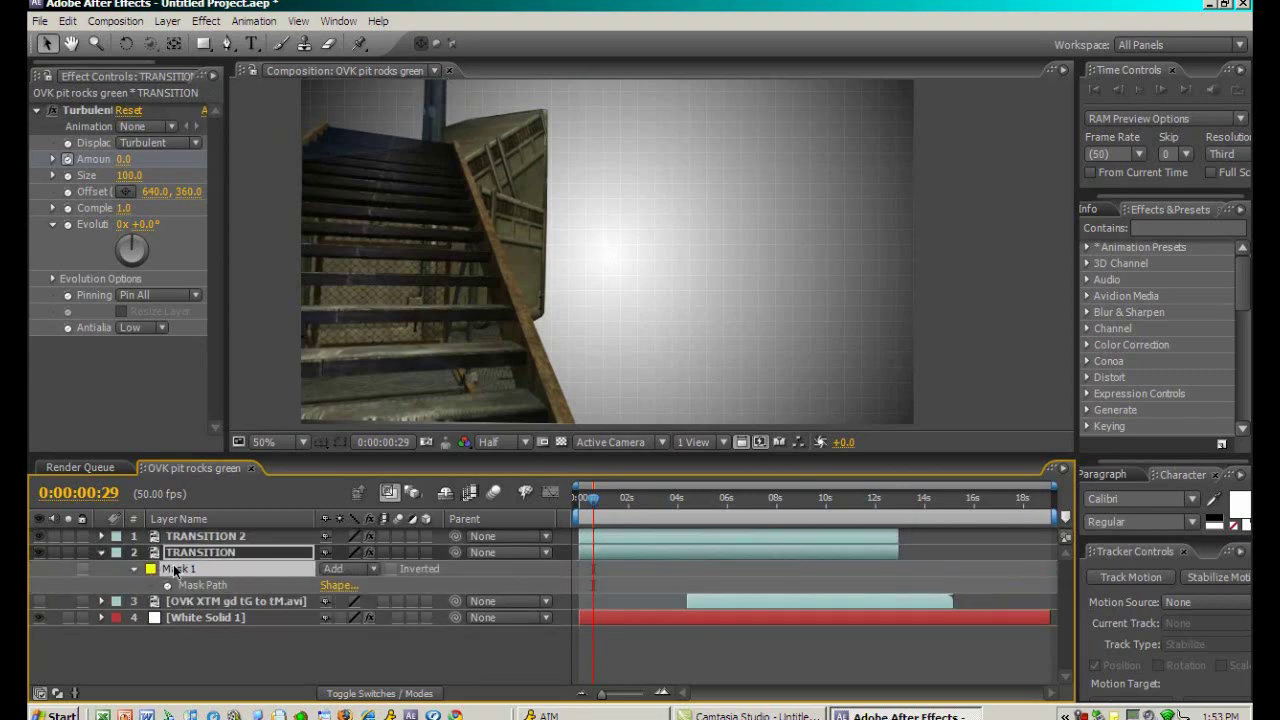
{"action": "key", "text": "Delete"}
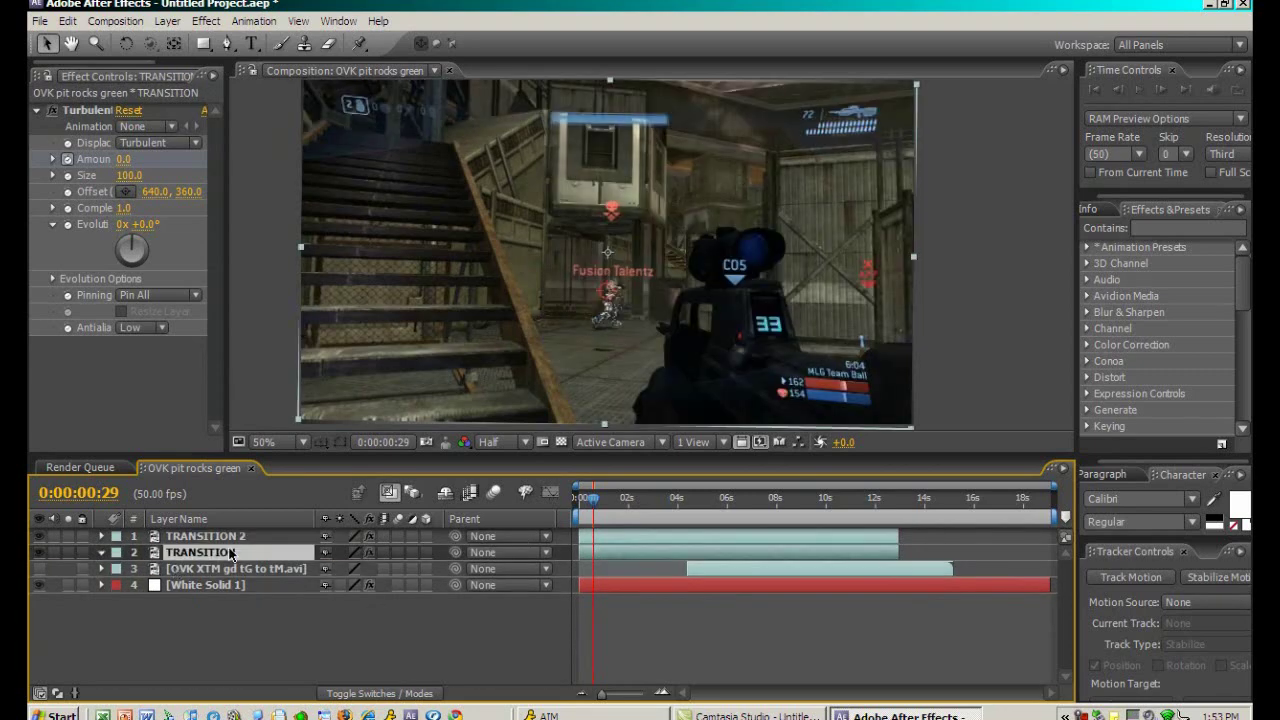
{"action": "key", "text": "u"}
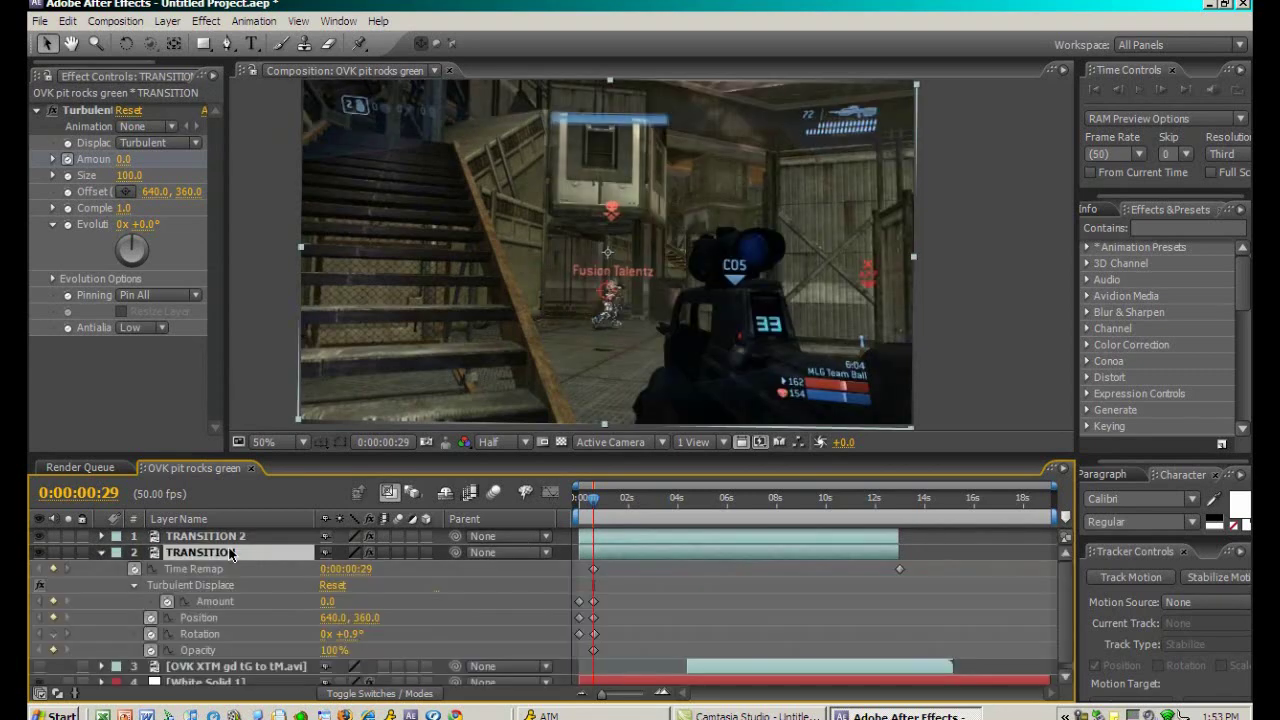
Step: Set the copy's first Opacity keyframe to 0%, preview the fade, and select both transition layers
{"action": "left_click", "coordinate": [148, 652]}
{"action": "left_click", "coordinate": [150, 653]}
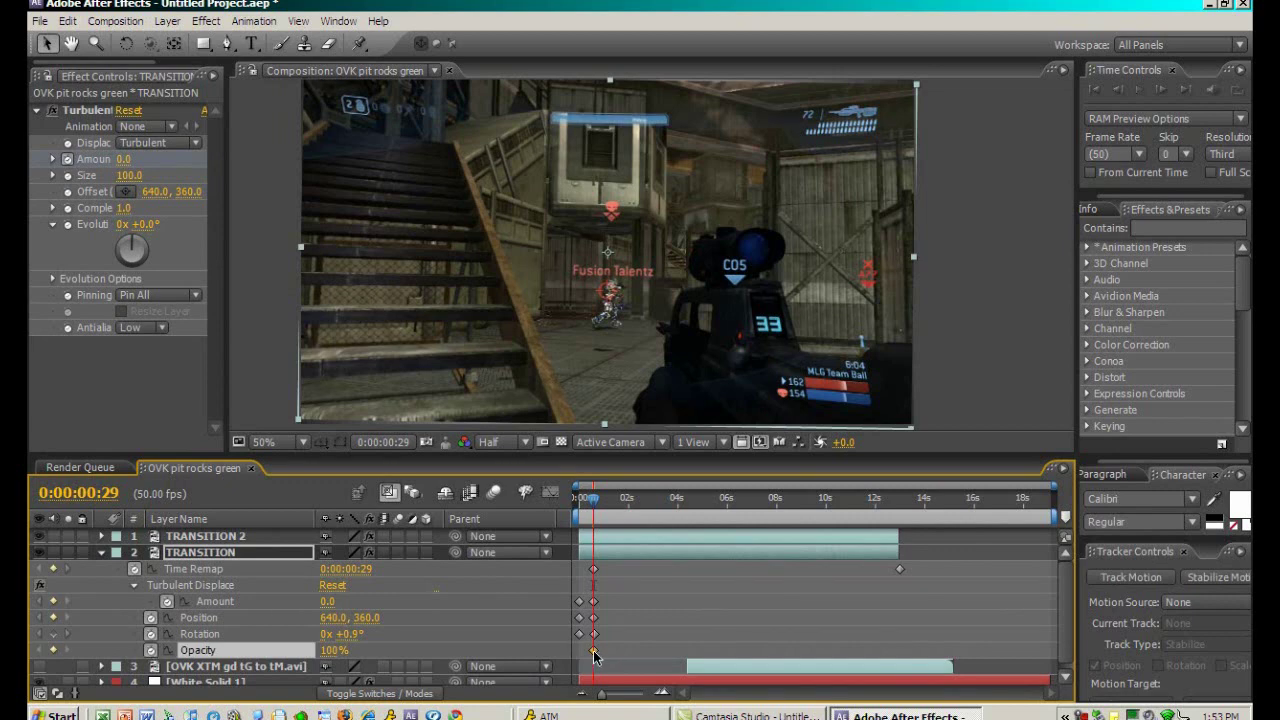
{"action": "left_click_drag", "start_coordinate": [593, 650], "coordinate": [597, 650]}
{"action": "left_click", "coordinate": [323, 650]}
{"action": "type", "text": "0"}
{"action": "key", "text": "Return"}
{"action": "mouse_move", "coordinate": [595, 502]}
{"action": "left_mouse_down"}
{"action": "mouse_move", "coordinate": [579, 502]}
{"action": "mouse_move", "coordinate": [595, 501]}
{"action": "left_mouse_up"}
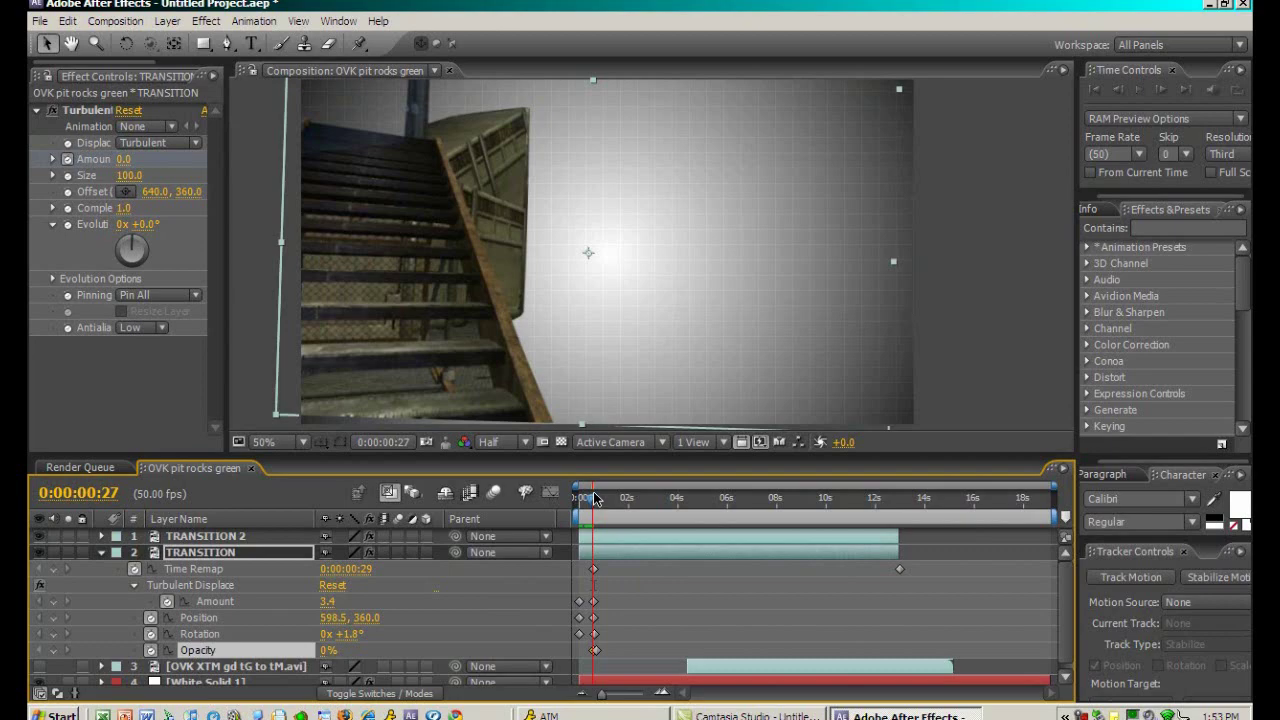
{"action": "left_click_drag", "start_coordinate": [595, 499], "coordinate": [642, 499]}
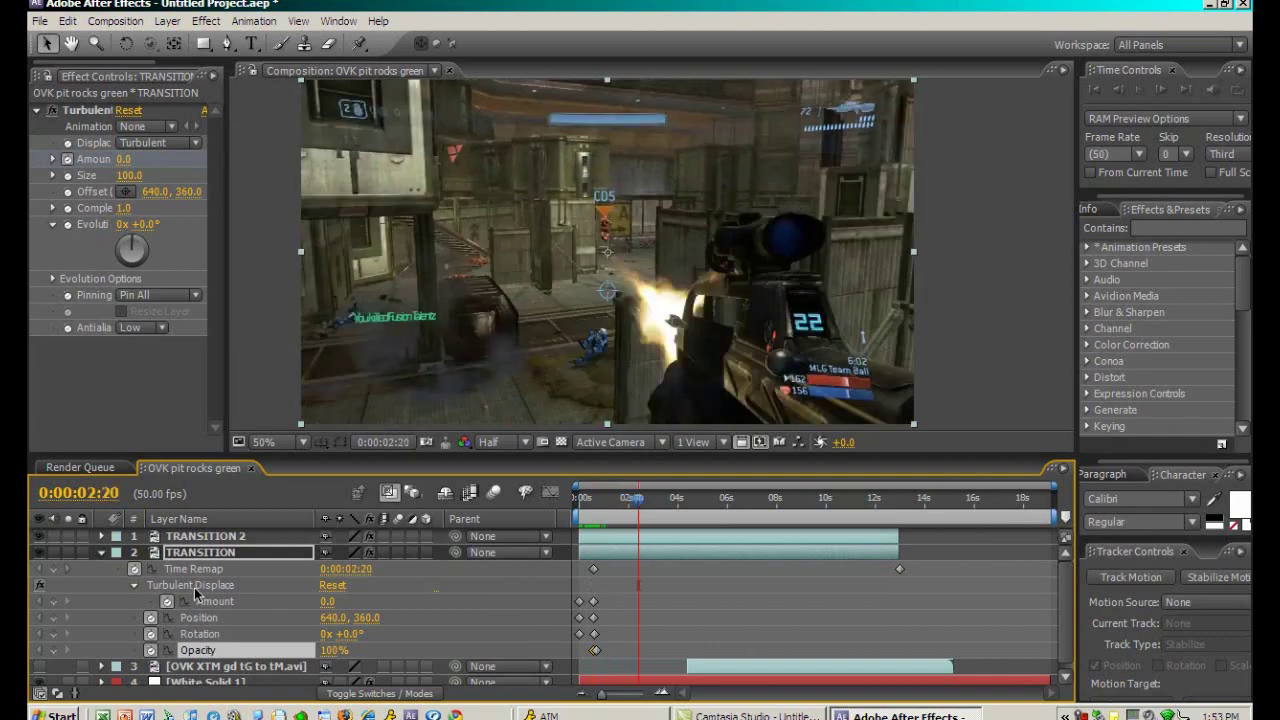
{"action": "left_click", "coordinate": [203, 538], "text": "ctrl"}
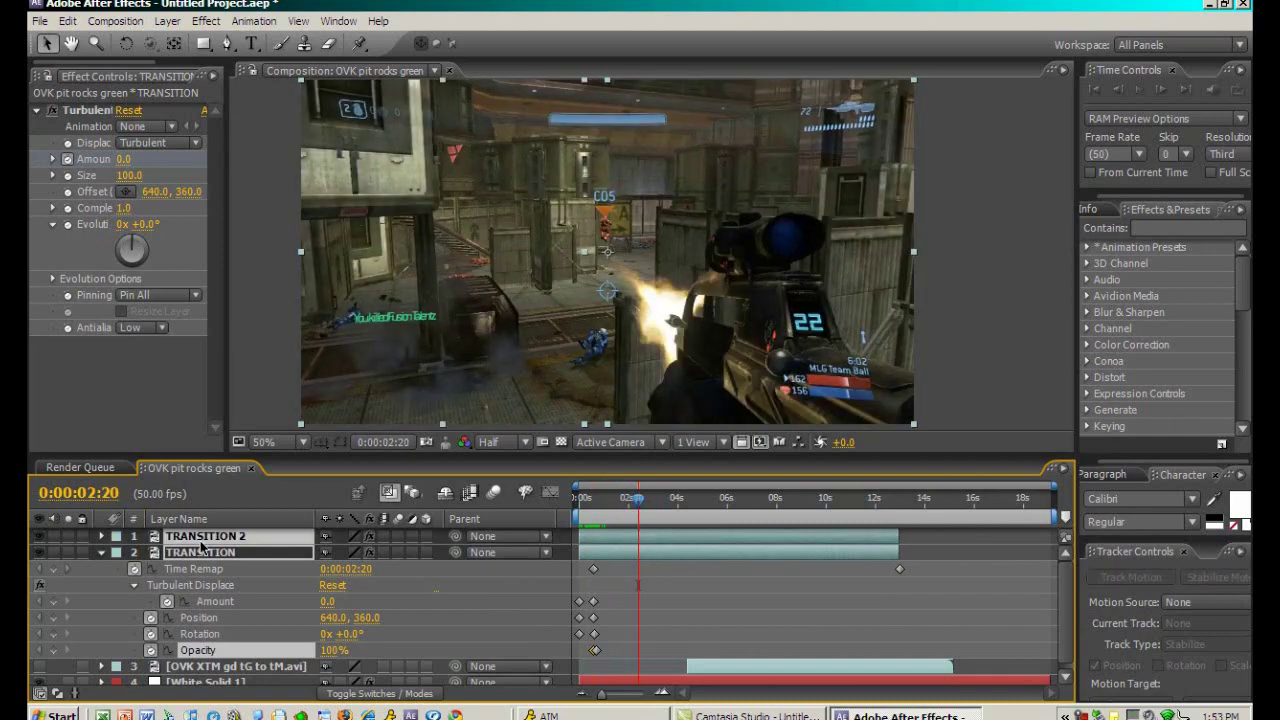